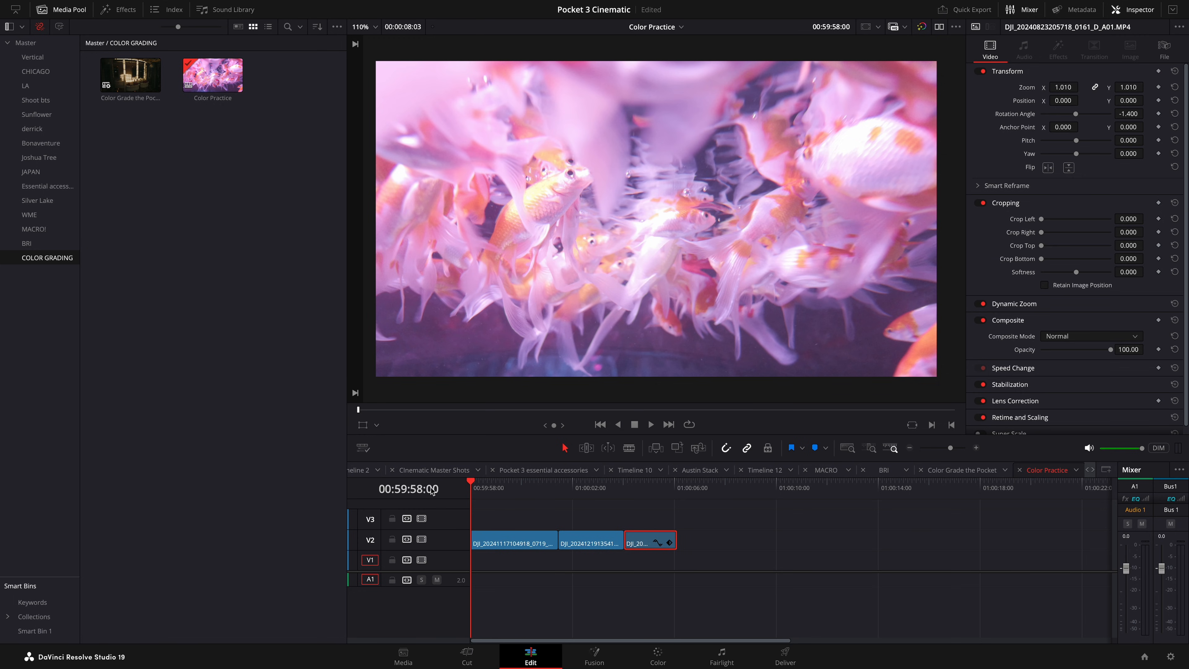
Step: Browse the DJI LUTs on the Color page and apply Utopia_Osmo_Legacy_P3_G2 to the first goldfish clip
{"action": "left_click", "coordinate": [504, 482]}
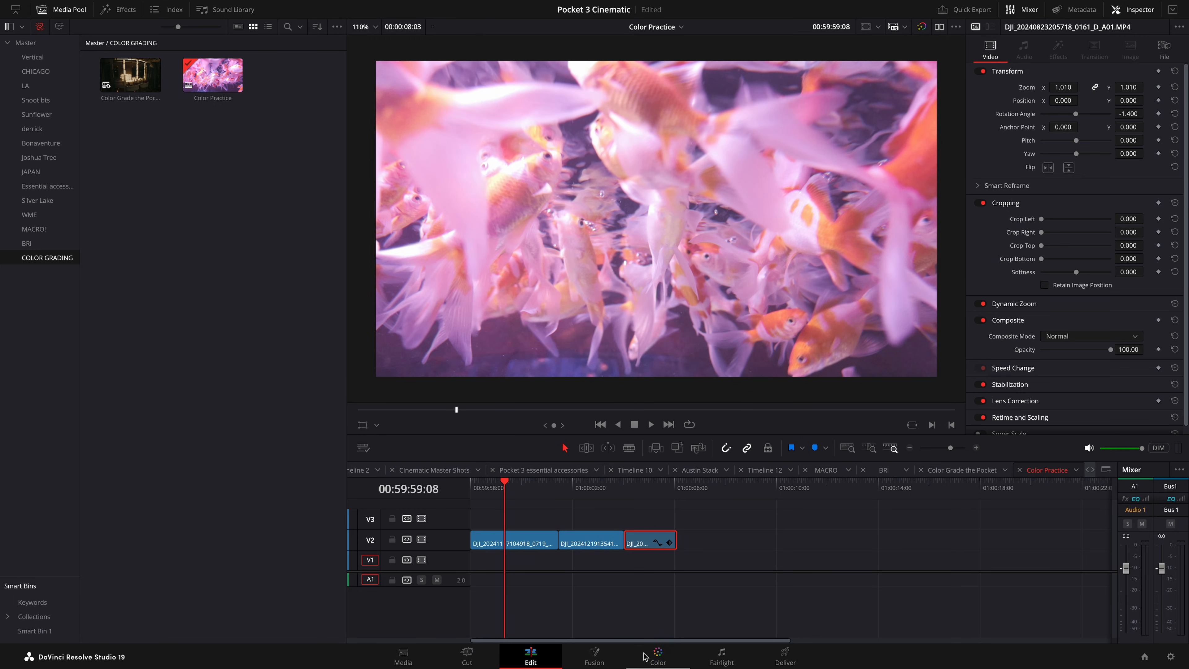
{"action": "left_click", "coordinate": [658, 656]}
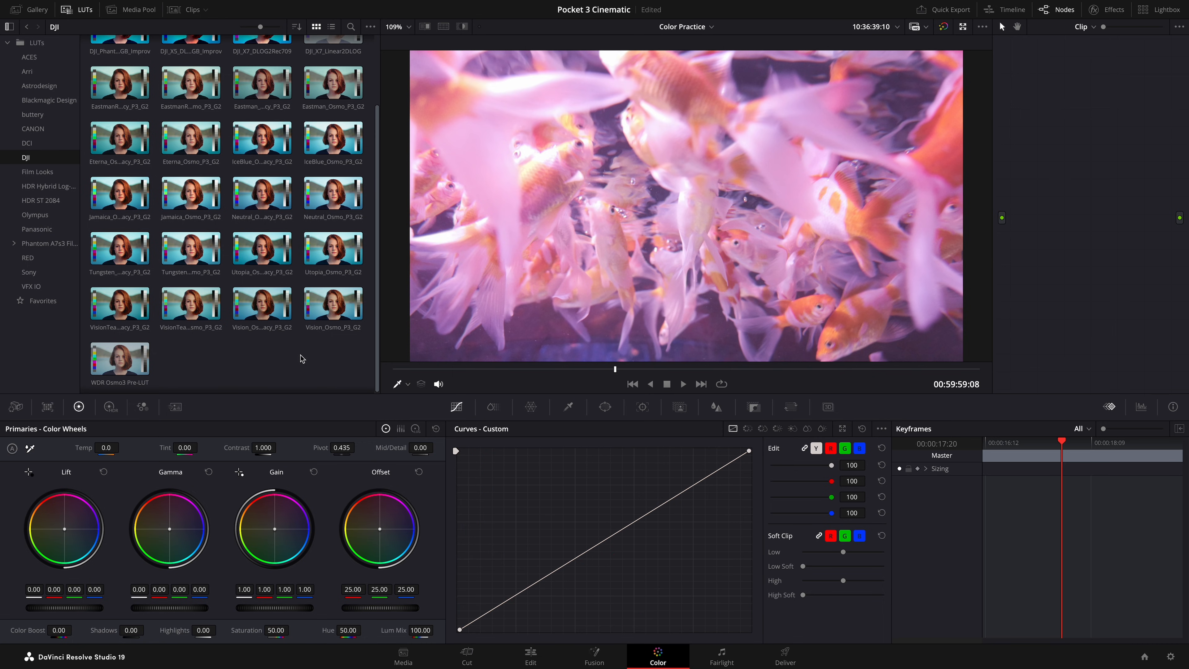
{"action": "scroll", "coordinate": [236, 328], "scroll_direction": "up", "scroll_amount": 2}
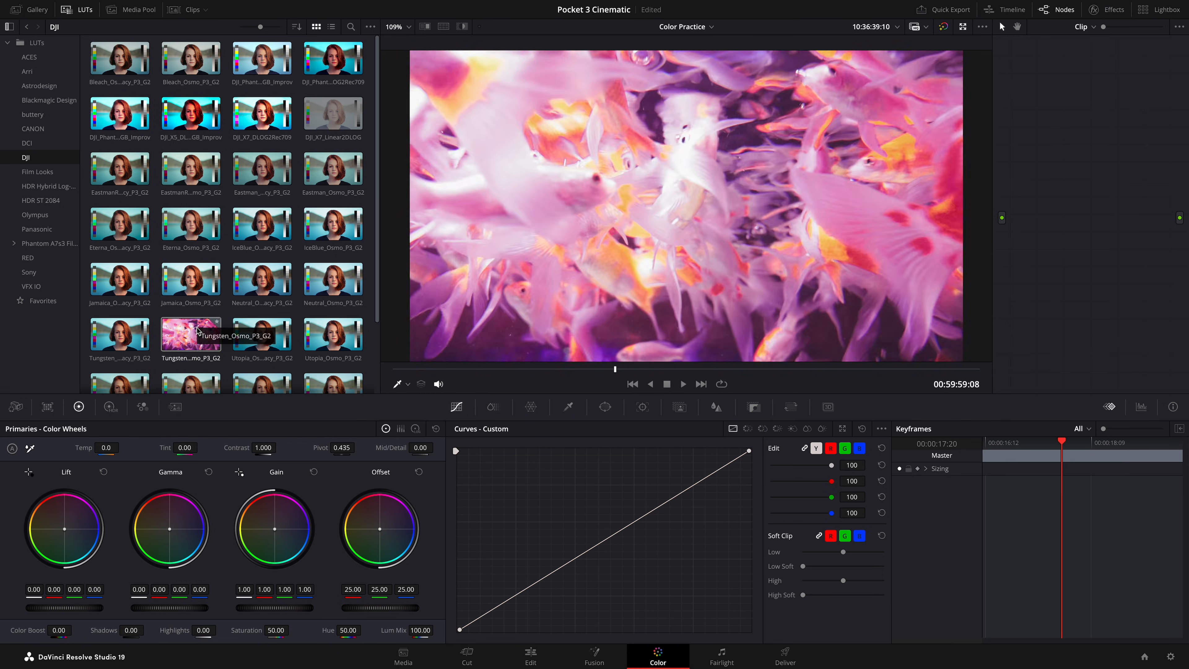
{"action": "scroll", "coordinate": [240, 284], "scroll_direction": "down", "scroll_amount": 3}
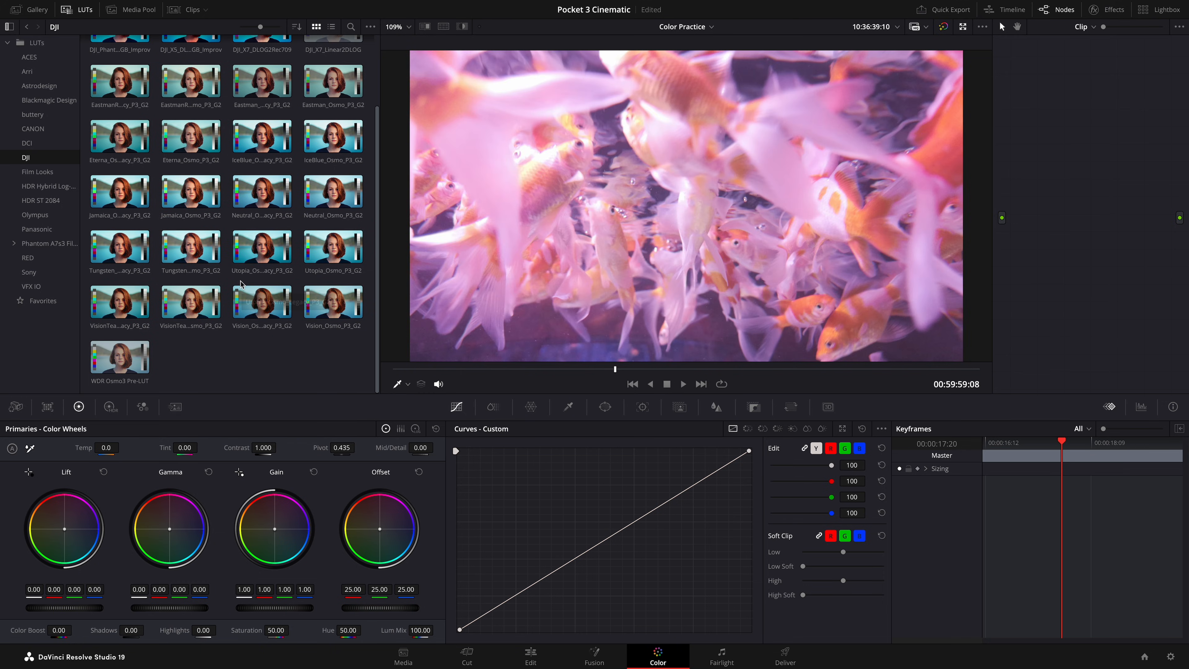
{"action": "double_click", "coordinate": [253, 253]}
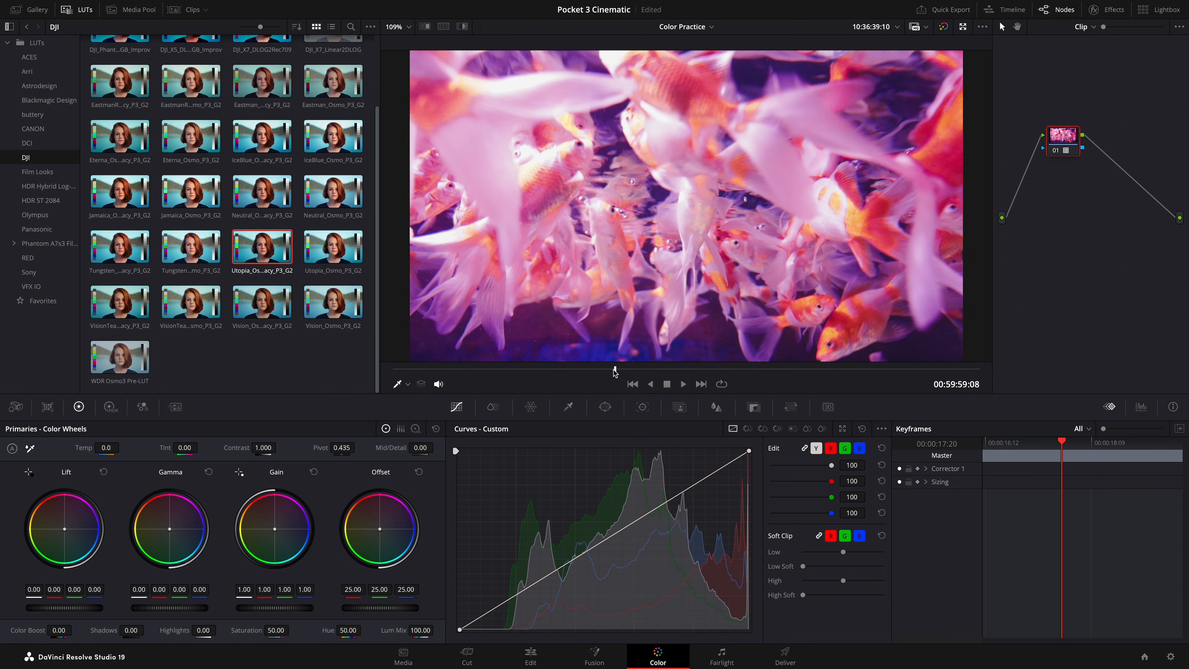
Step: Scrub and play the goldfish clip, comparing the LUT-graded image with the bypassed one
{"action": "left_click_drag", "start_coordinate": [525, 368], "coordinate": [738, 371]}
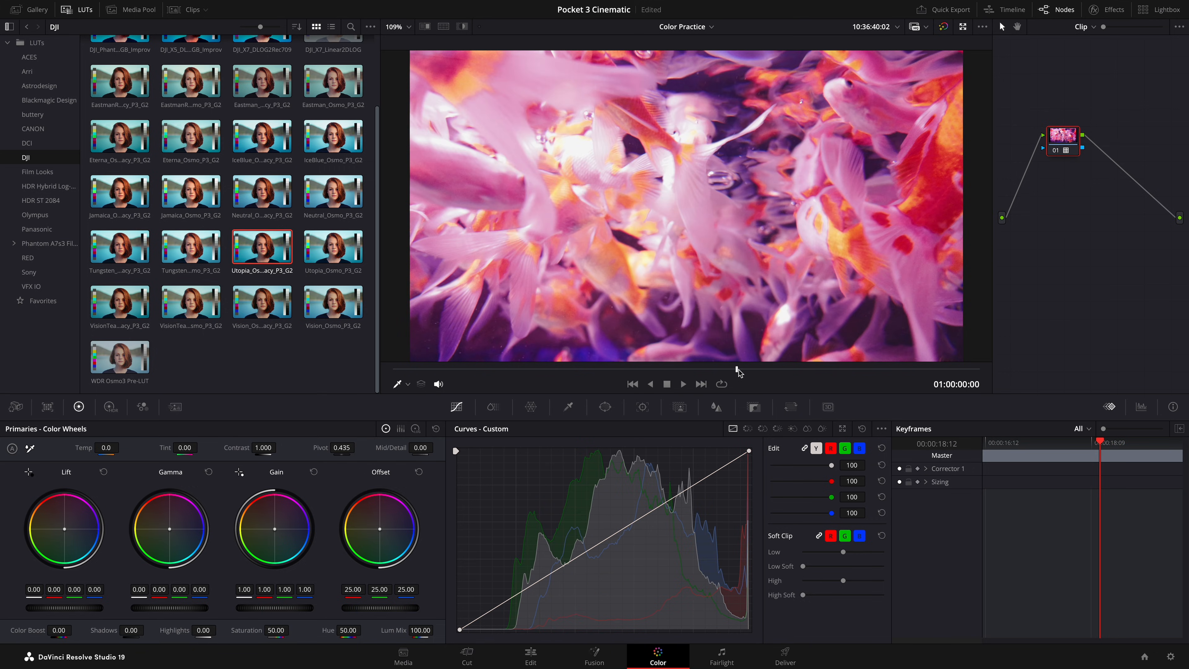
{"action": "left_click_drag", "start_coordinate": [588, 371], "coordinate": [515, 370]}
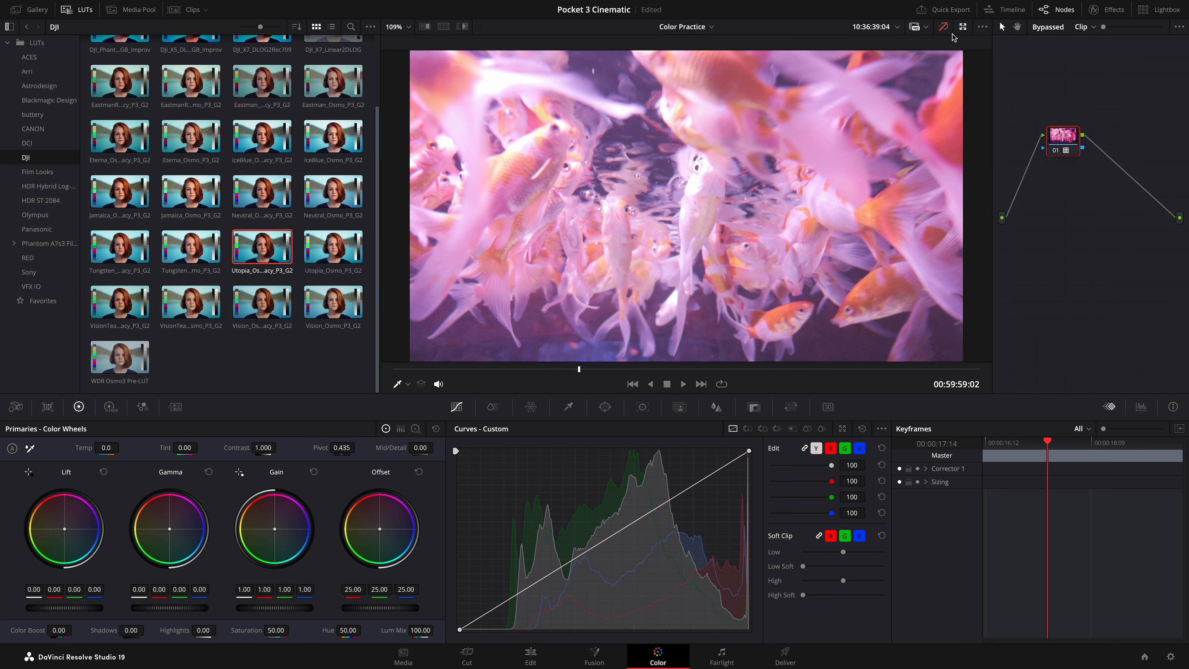
{"action": "left_click", "coordinate": [943, 28]}
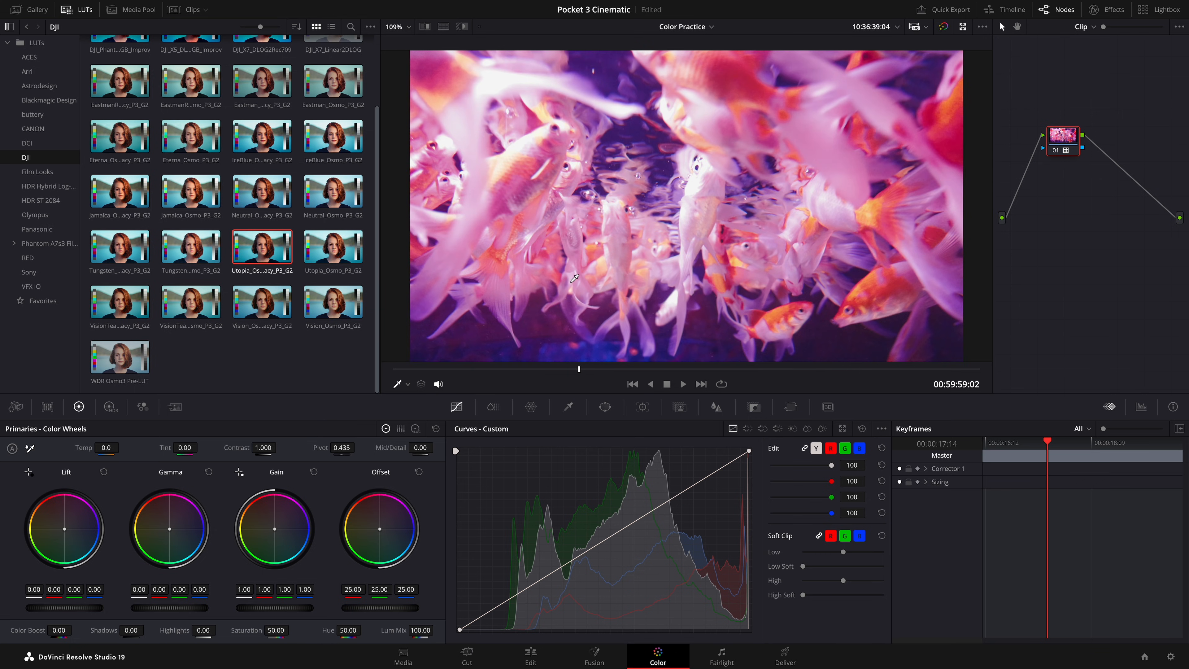
{"action": "left_click", "coordinate": [682, 385]}
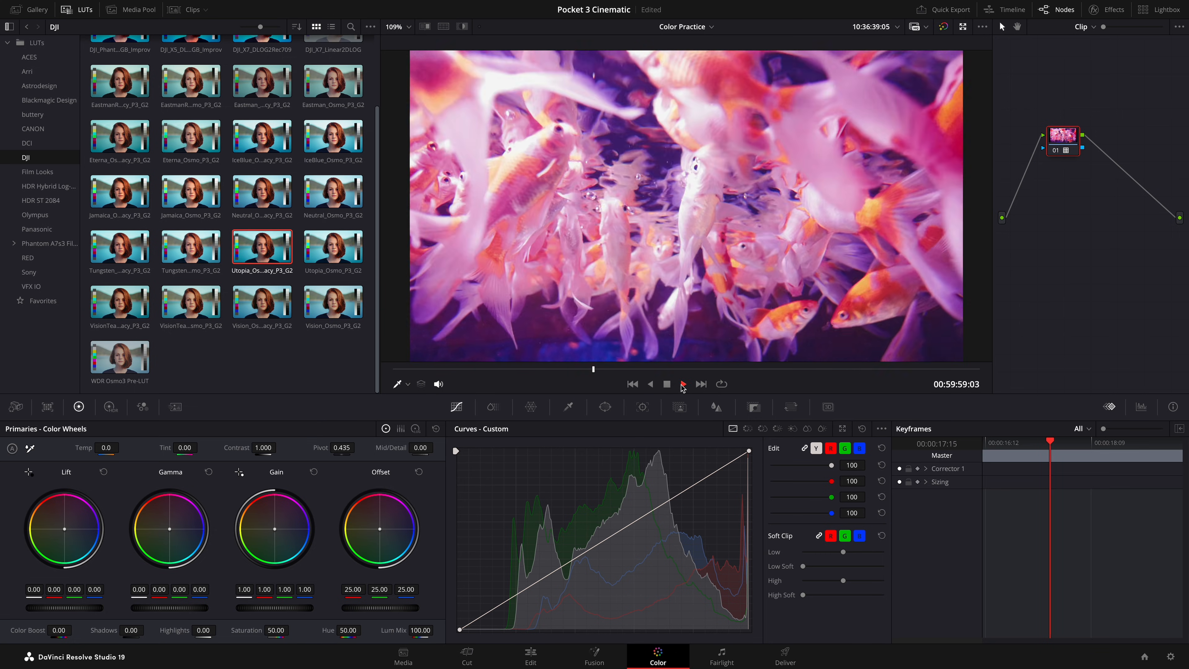
{"action": "left_click", "coordinate": [667, 384]}
Step: Return to the start of the edit timeline, select the first goldfish clip and open it on the Color page
{"action": "left_click", "coordinate": [531, 656]}
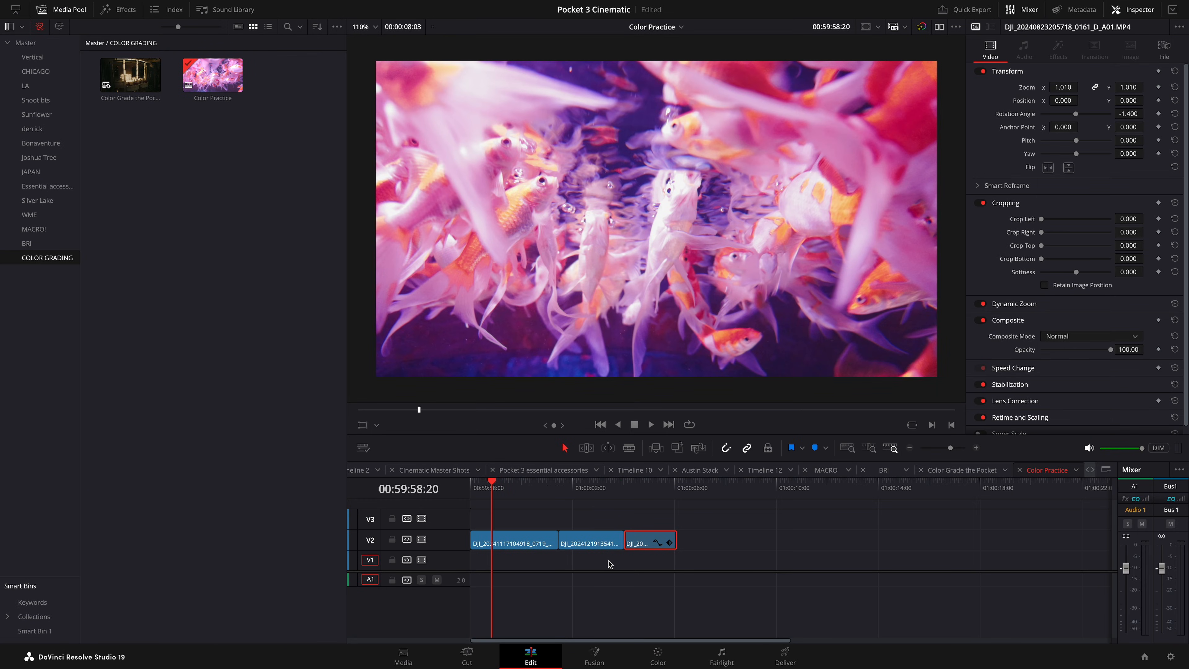
{"action": "key", "text": "Home"}
{"action": "left_click", "coordinate": [513, 544]}
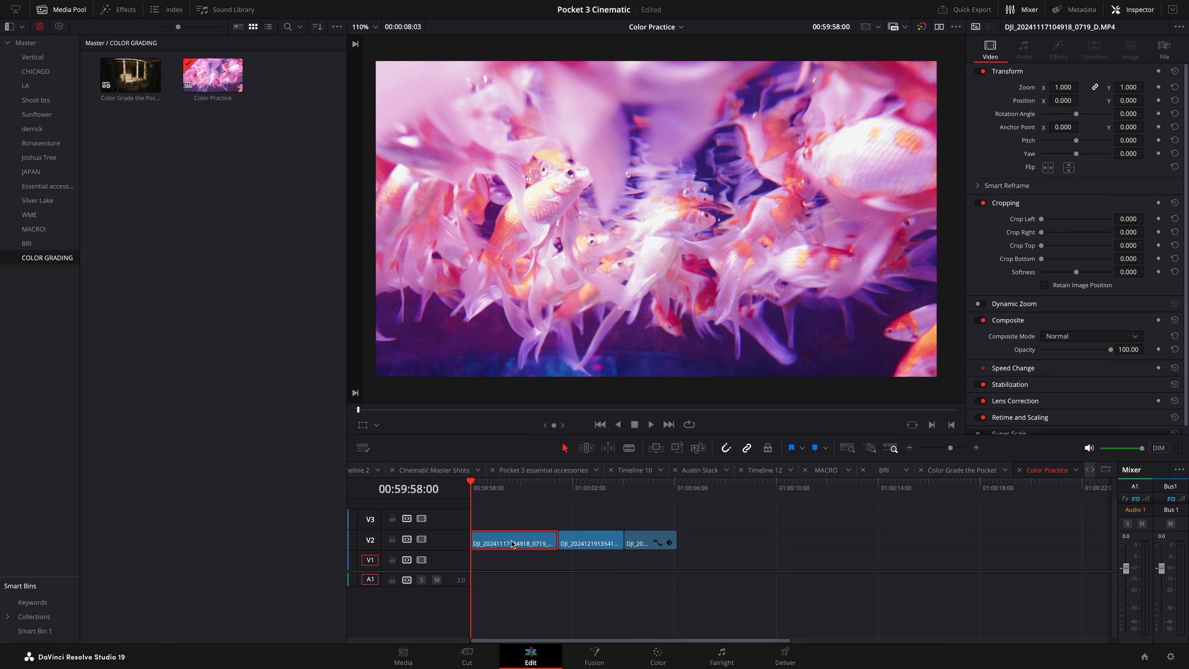
{"action": "left_click", "coordinate": [656, 656]}
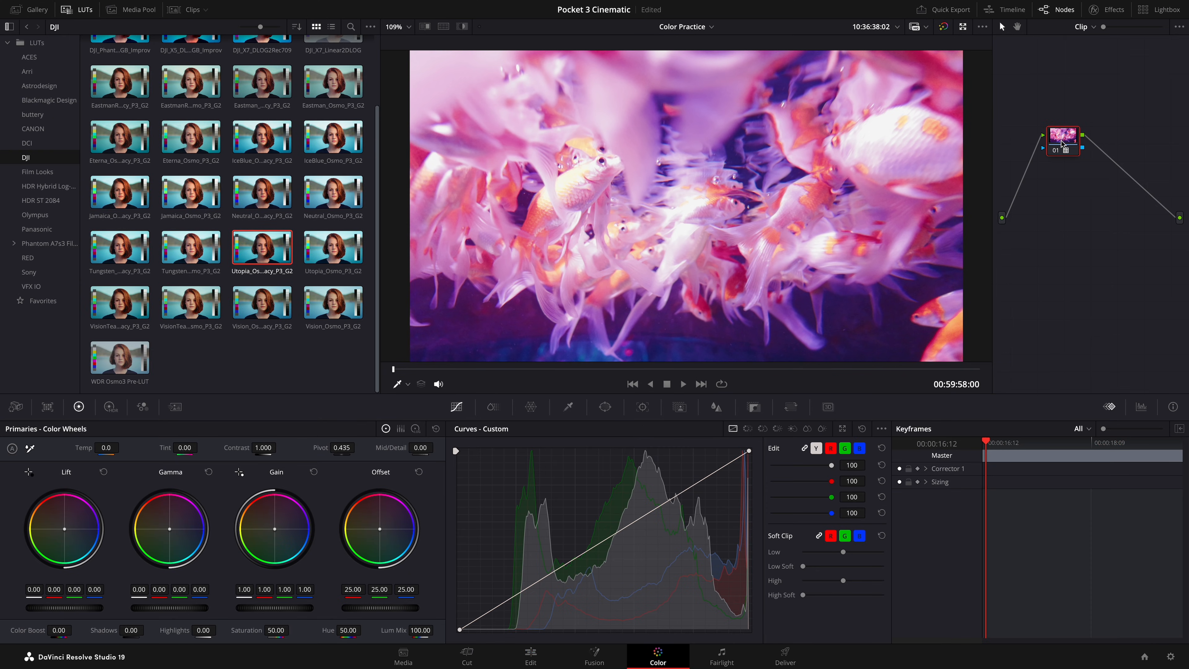
Step: Delete the goldfish clip's node that carries the LUT
{"action": "key", "text": "BackSpace"}
{"action": "left_click_drag", "start_coordinate": [1087, 100], "coordinate": [1049, 185]}
{"action": "key", "text": "Delete"}
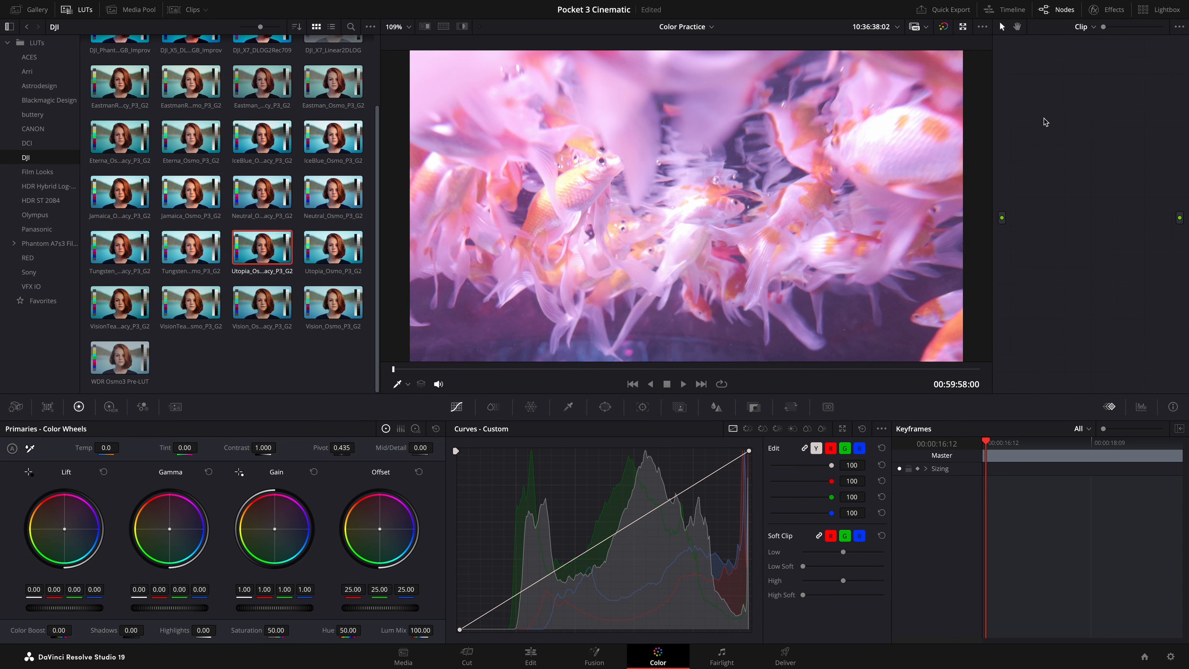
Step: Add three serial nodes to the goldfish clip's empty node graph
{"action": "key", "text": "alt+s"}
{"action": "key", "text": "alt+s"}
{"action": "key", "text": "alt+s"}
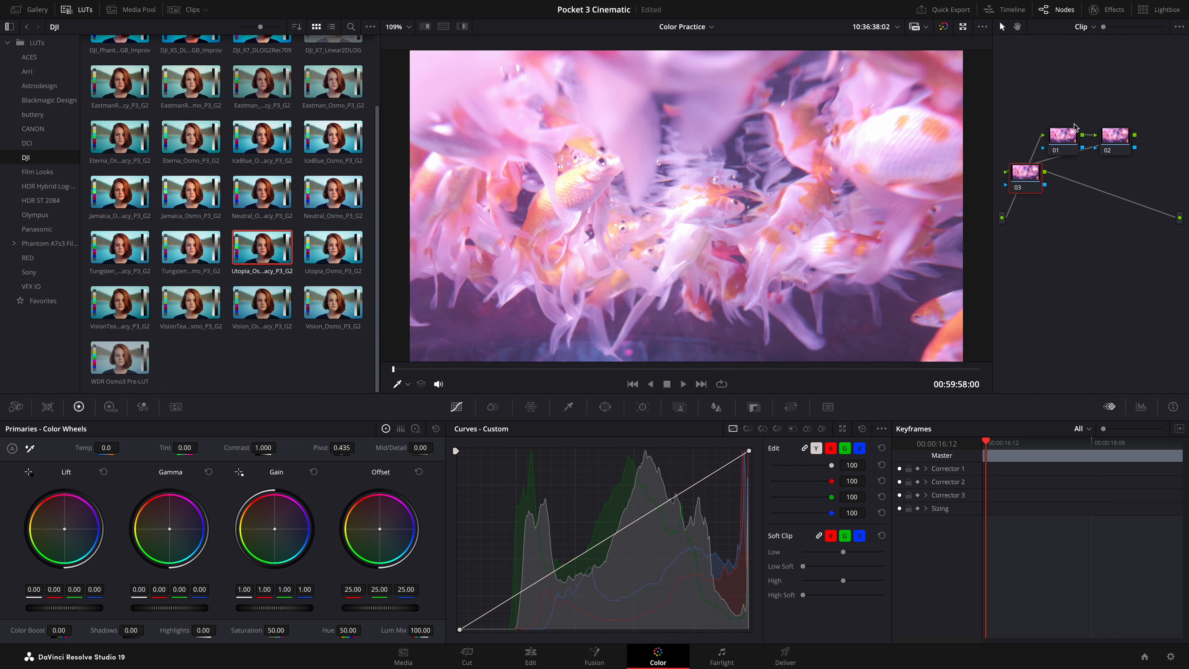
Step: Apply the Utopia_Osmo_Legacy_P3_G2 LUT to node 02 and place node 03 after it in the chain
{"action": "left_click", "coordinate": [1108, 137]}
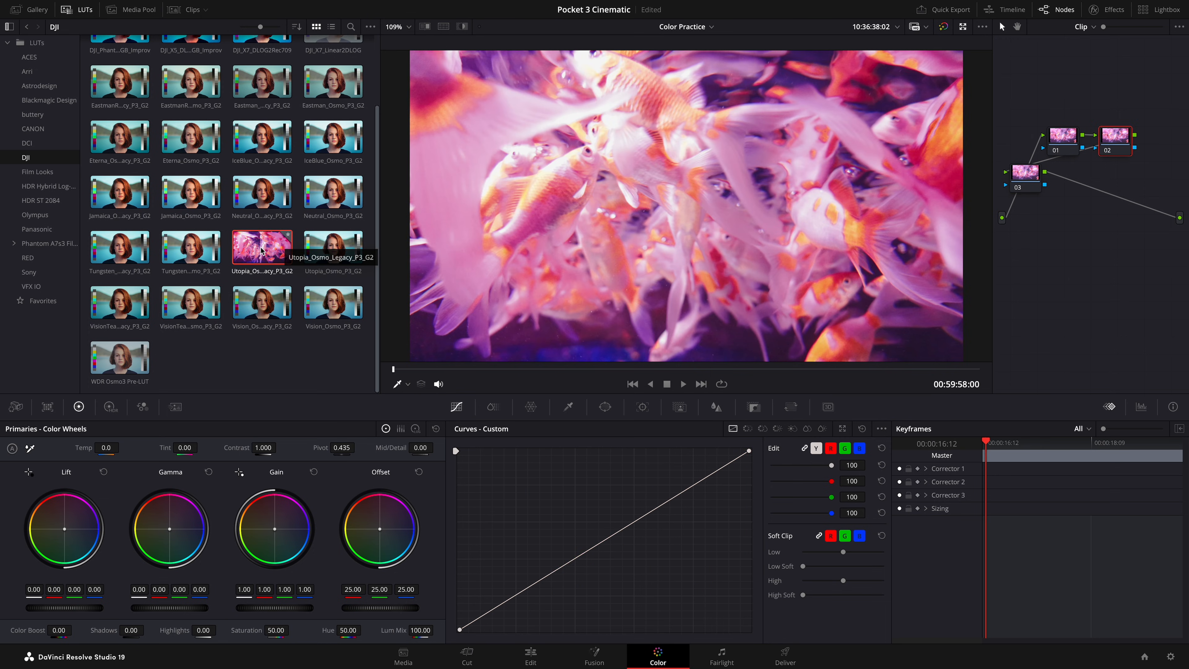
{"action": "double_click", "coordinate": [262, 250]}
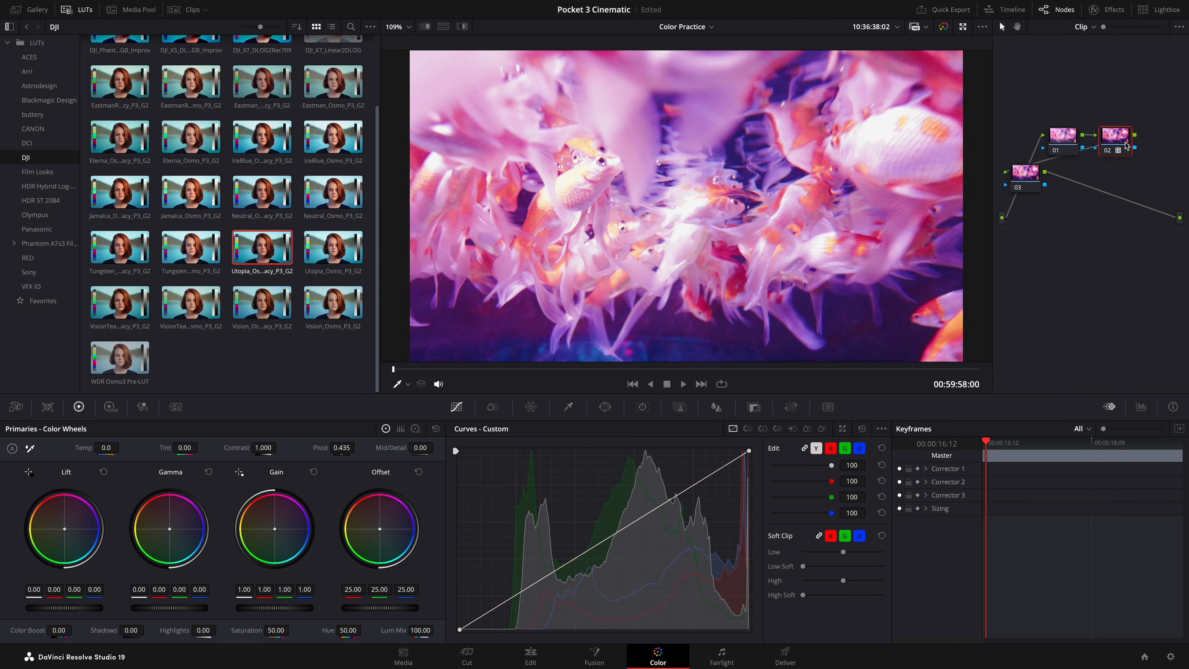
{"action": "left_click_drag", "start_coordinate": [1035, 172], "coordinate": [1046, 176]}
Step: Label node 02 as LUT, node 01 as BALANCE and node 03 as FILM
{"action": "right_click", "coordinate": [1116, 139]}
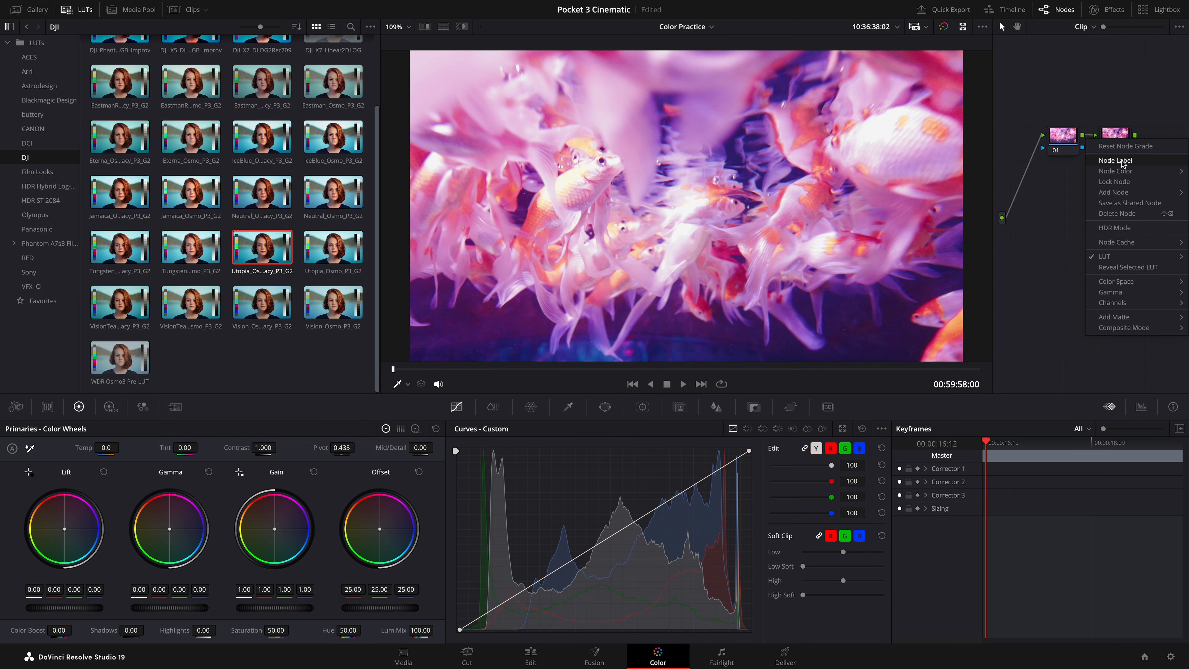
{"action": "left_click", "coordinate": [1122, 161]}
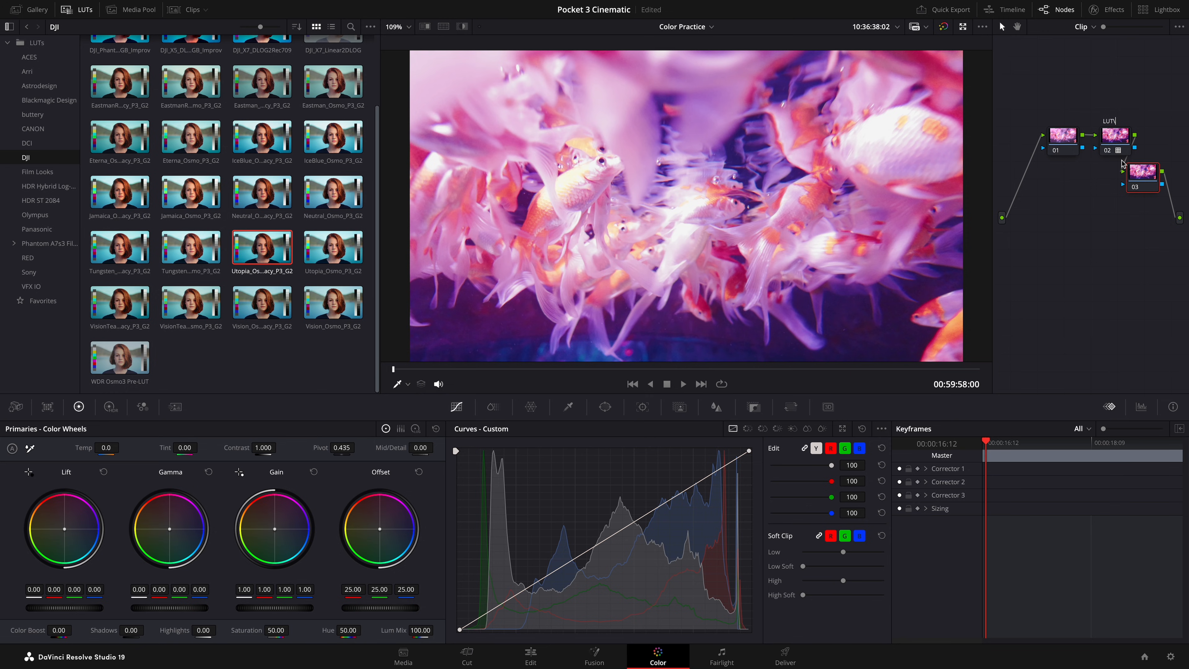
{"action": "right_click", "coordinate": [1056, 139]}
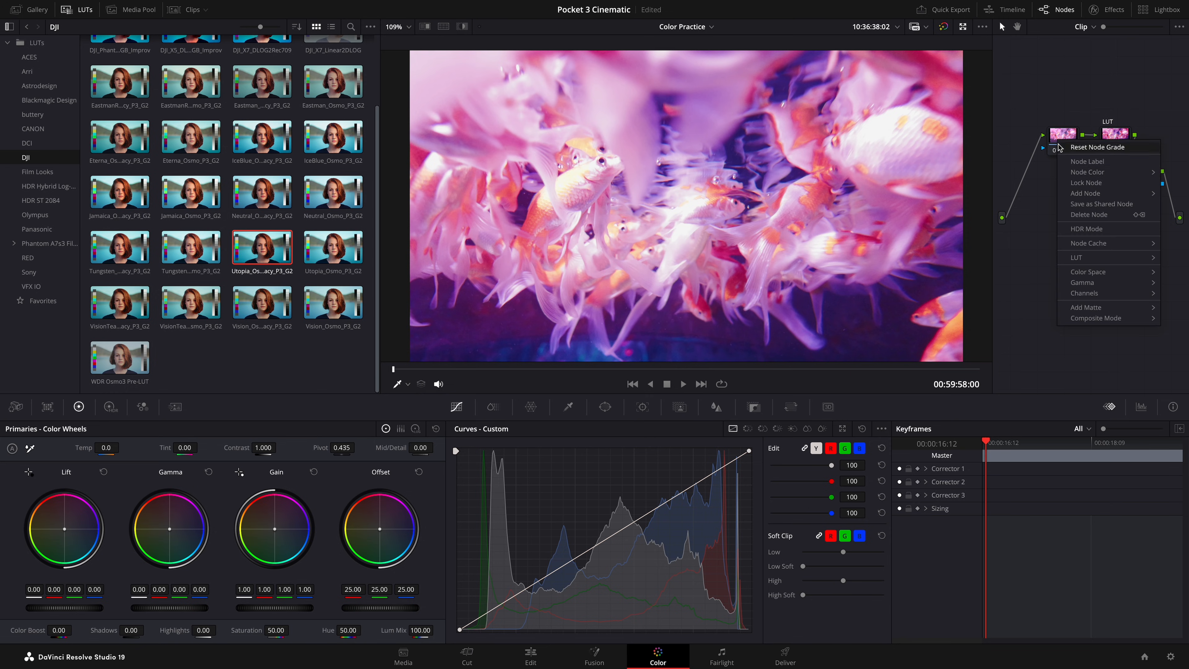
{"action": "left_click", "coordinate": [1077, 165]}
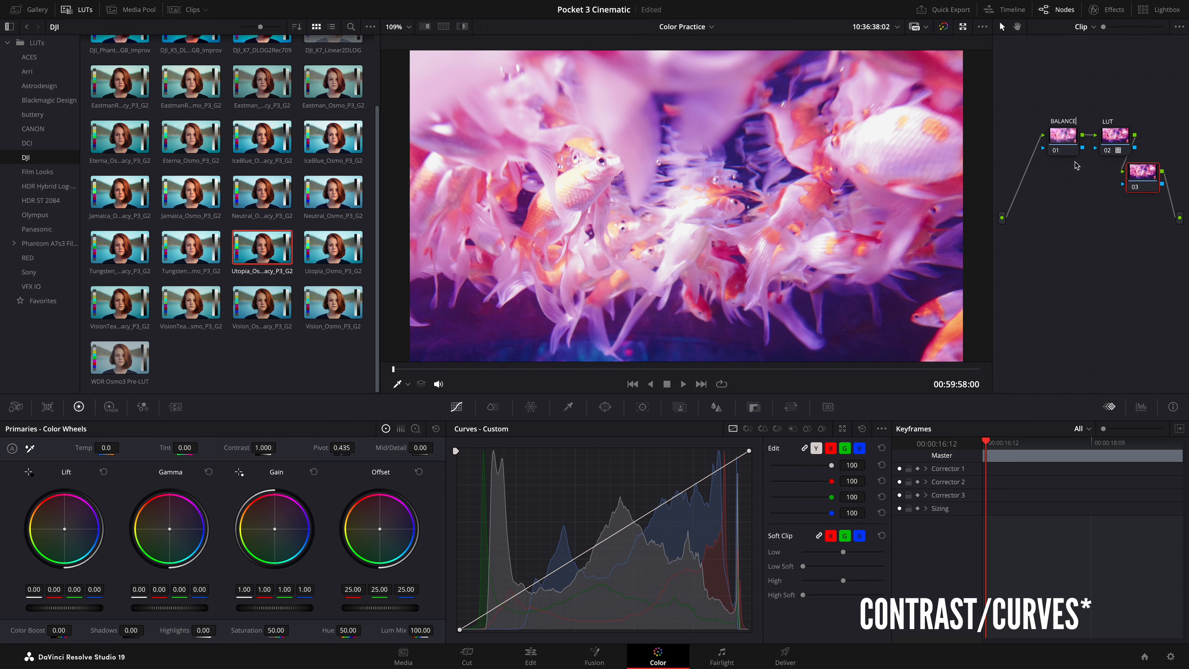
{"action": "right_click", "coordinate": [1138, 178]}
{"action": "left_click", "coordinate": [1138, 198]}
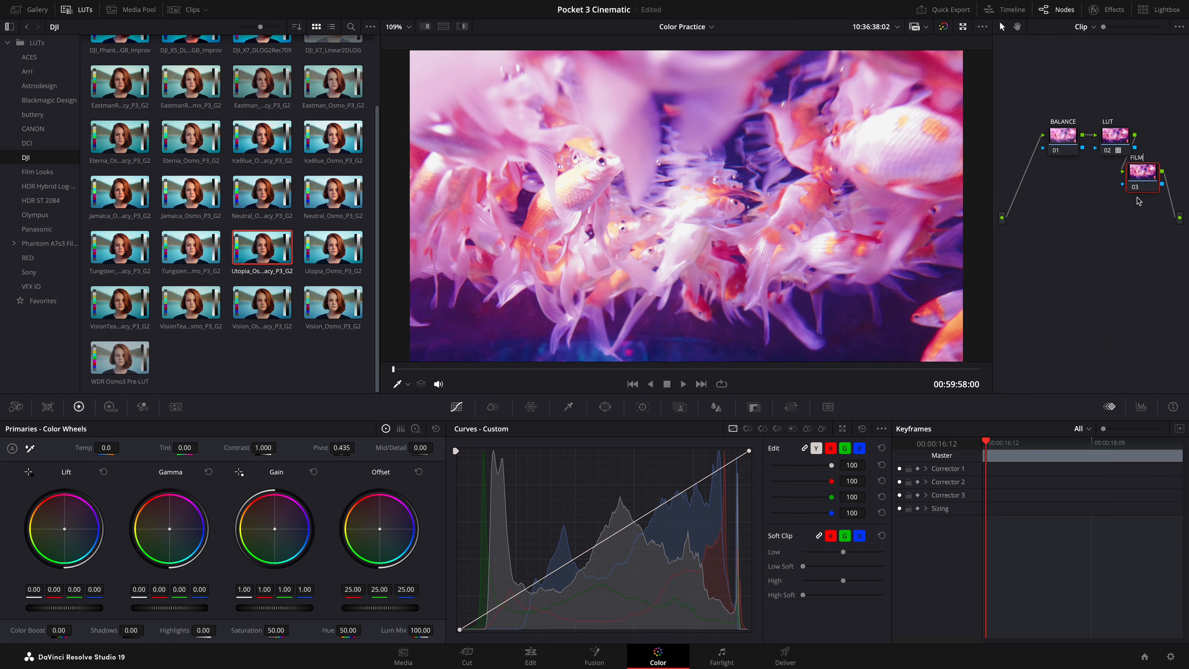
Step: Add shadow, midtone and highlight points to the BALANCE node's custom curve, lowering the shadows and midtones slightly for contrast
{"action": "left_click", "coordinate": [1063, 136]}
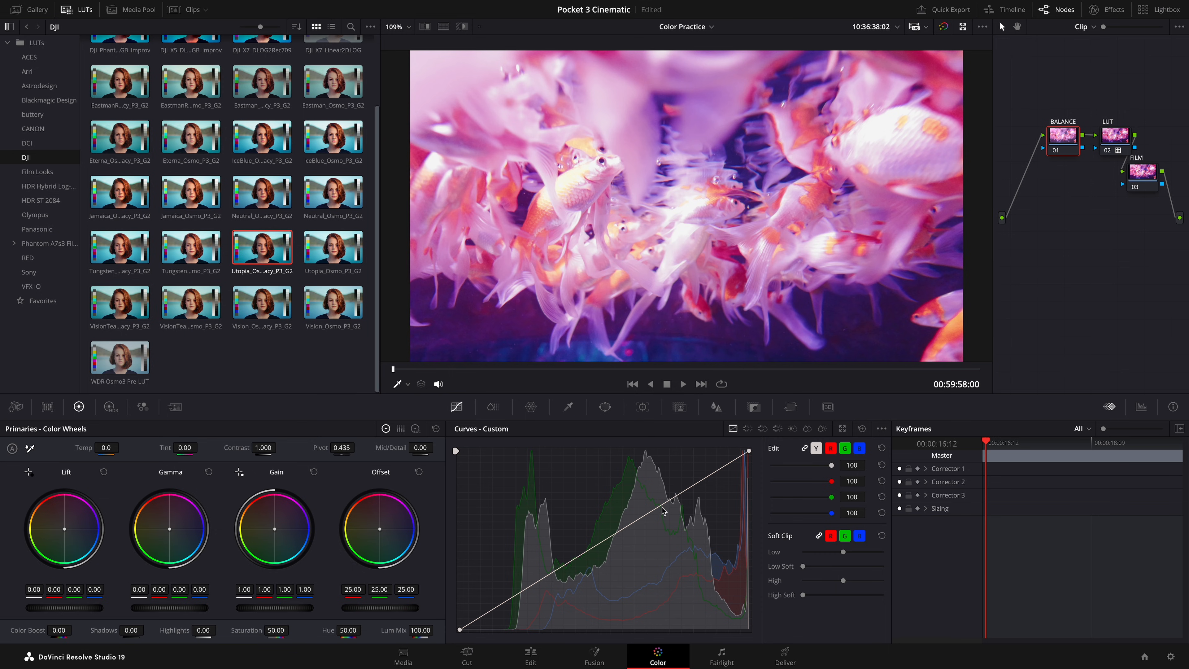
{"action": "left_click", "coordinate": [693, 485]}
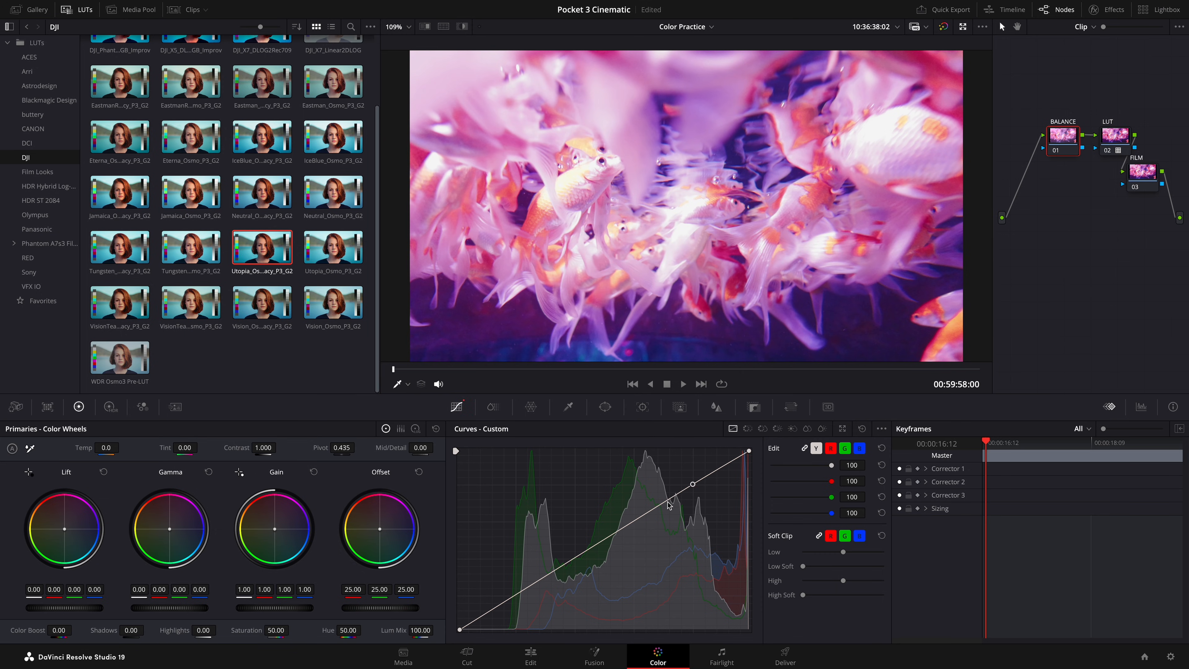
{"action": "left_click", "coordinate": [523, 593]}
{"action": "left_click_drag", "start_coordinate": [611, 537], "coordinate": [615, 539]}
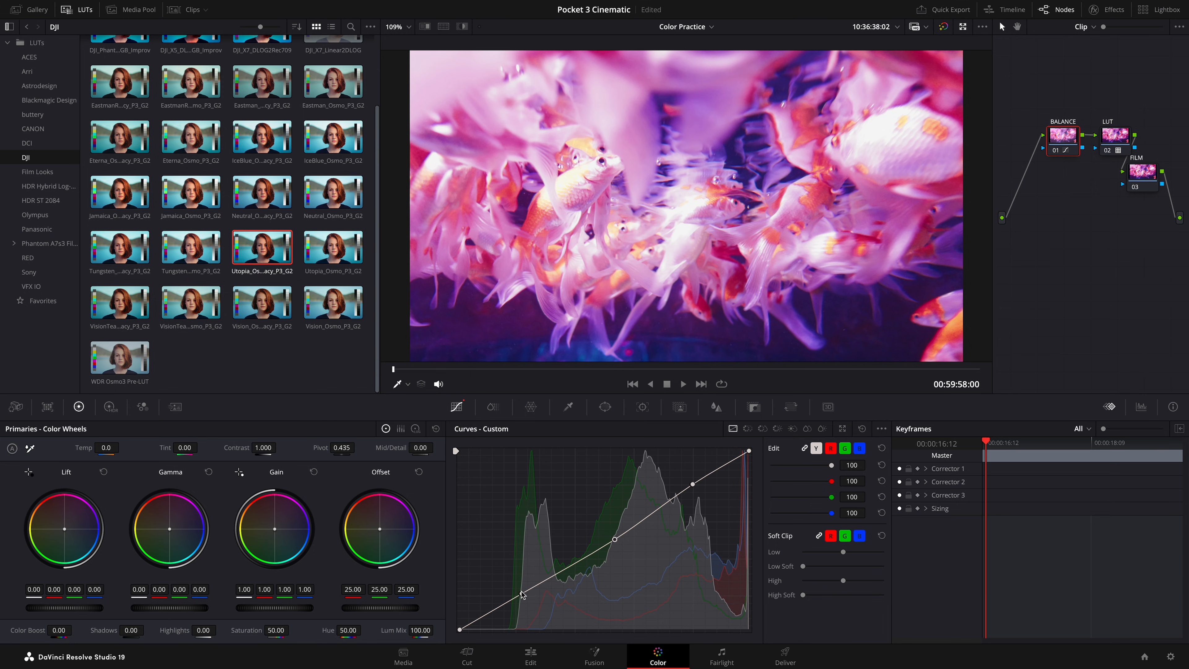
{"action": "left_click_drag", "start_coordinate": [522, 594], "coordinate": [524, 598]}
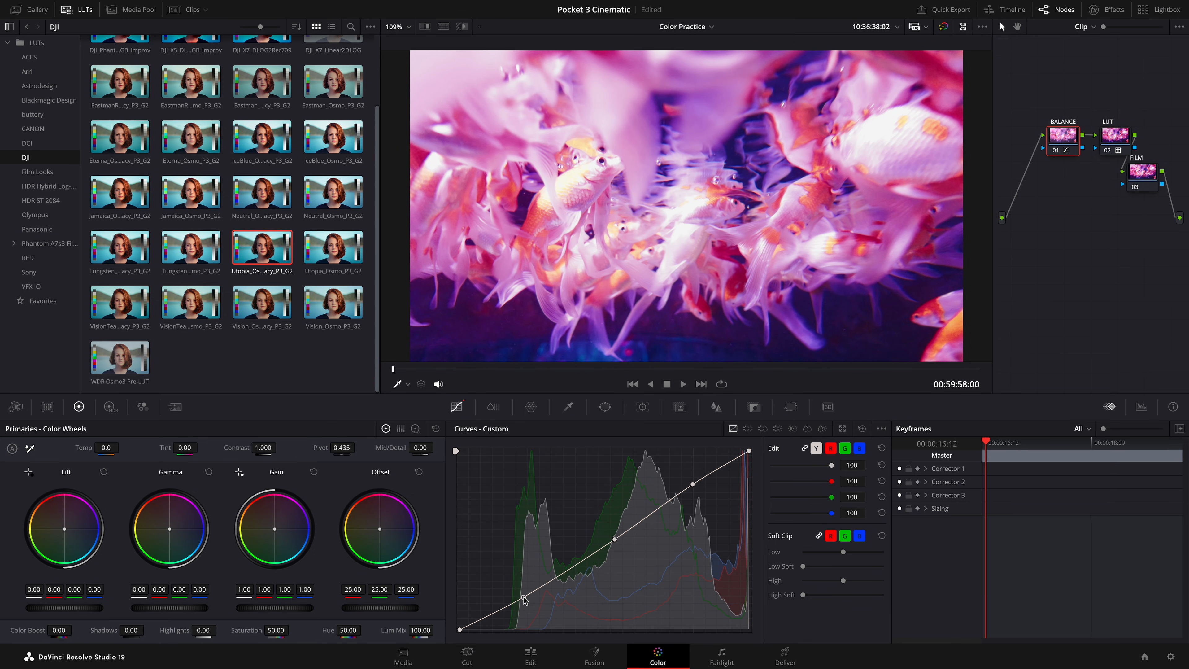
{"action": "left_click_drag", "start_coordinate": [694, 485], "coordinate": [696, 487]}
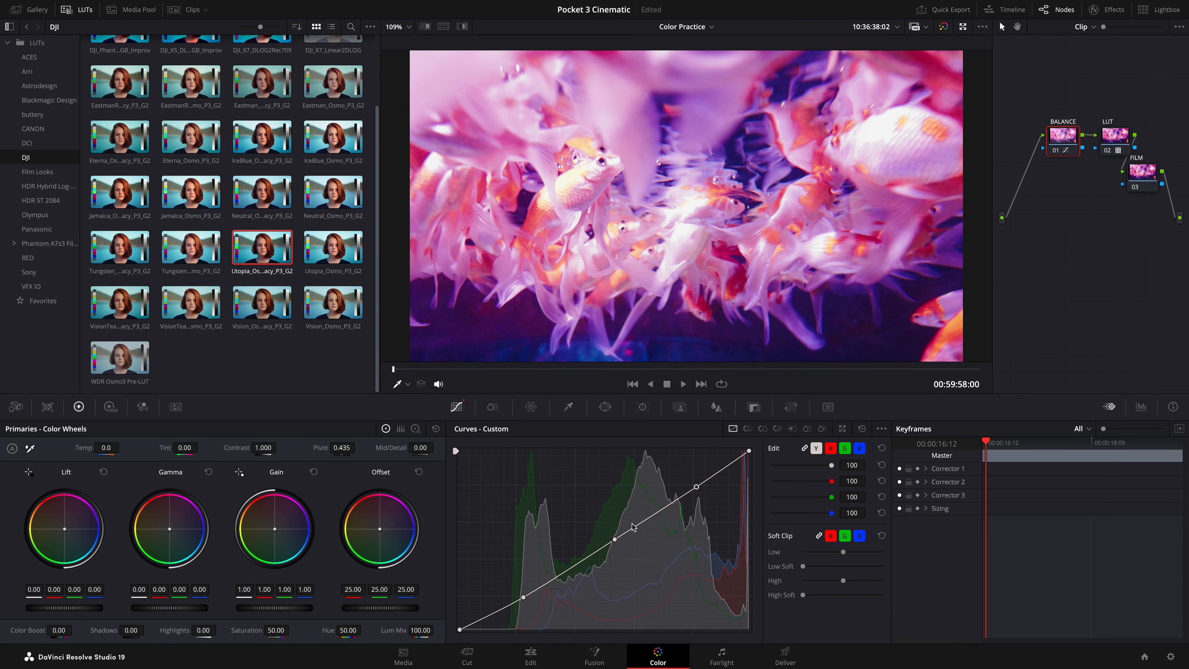
{"action": "left_click_drag", "start_coordinate": [615, 542], "coordinate": [621, 547]}
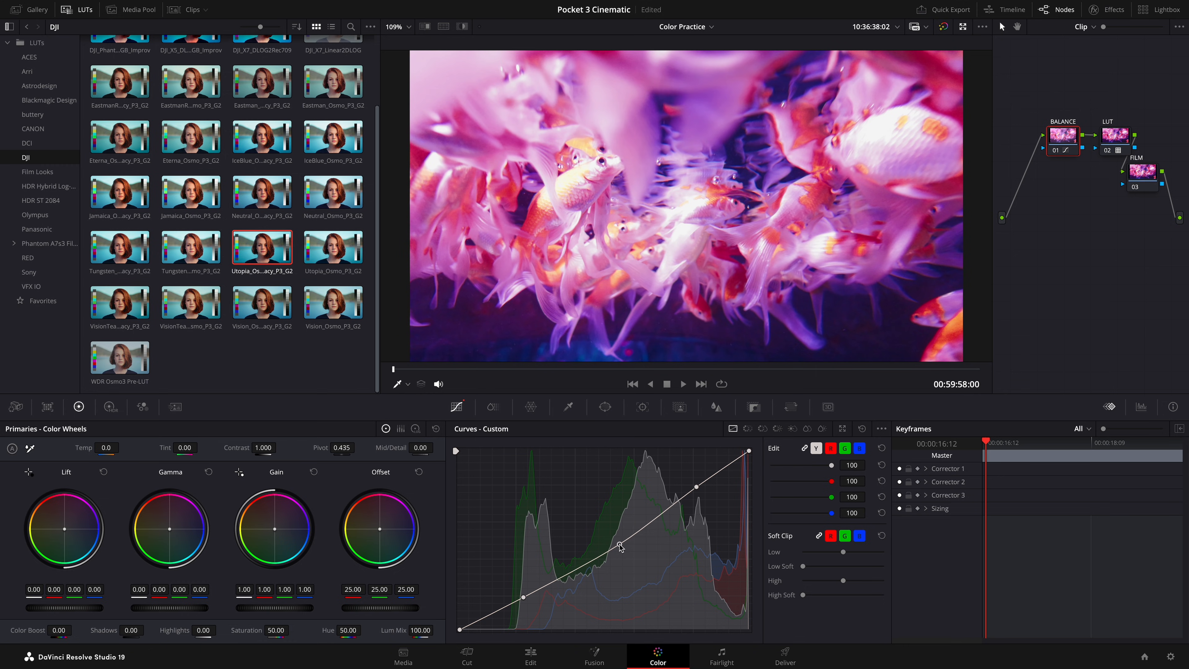
{"action": "left_click_drag", "start_coordinate": [524, 599], "coordinate": [526, 603]}
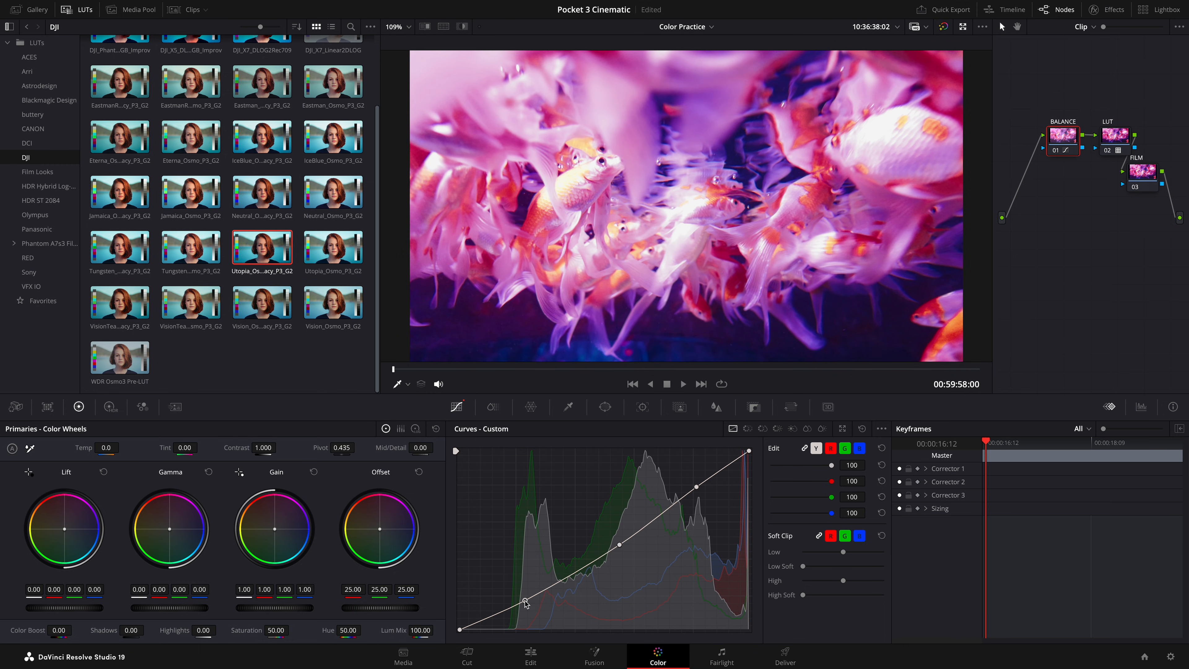
{"action": "left_click_drag", "start_coordinate": [619, 546], "coordinate": [621, 548]}
Step: Lift the curve's black point, lower its white point, and fine-tune the shadow and midtone points
{"action": "left_click_drag", "start_coordinate": [459, 629], "coordinate": [474, 608]}
{"action": "left_click_drag", "start_coordinate": [752, 453], "coordinate": [759, 461]}
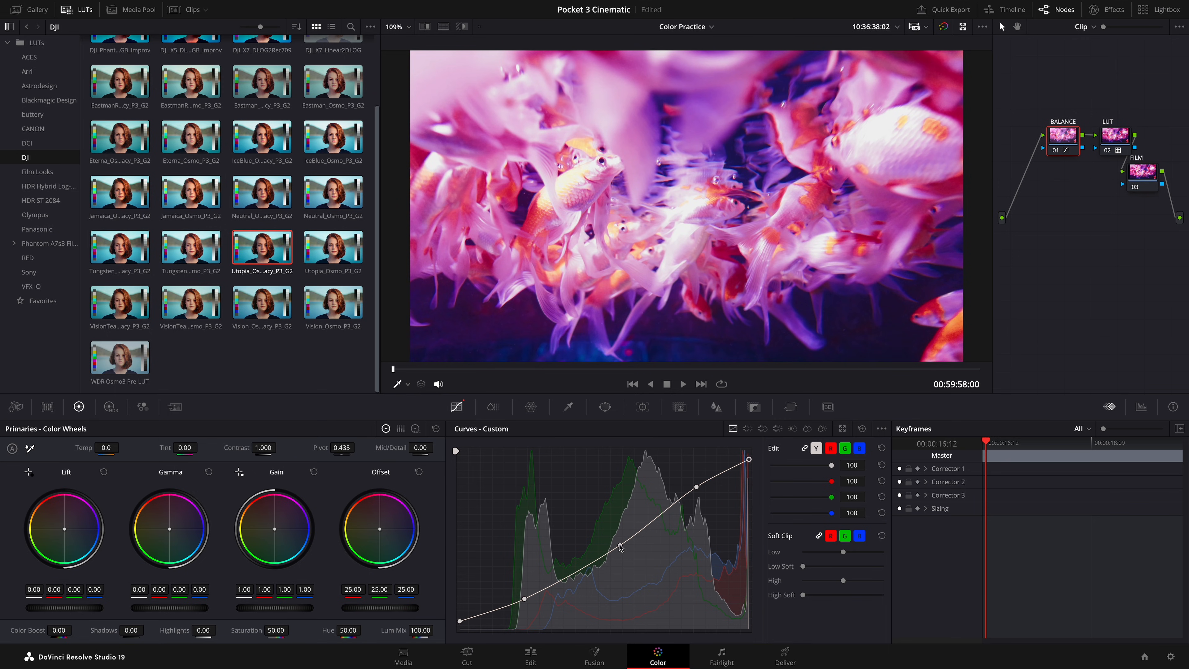
{"action": "left_click_drag", "start_coordinate": [620, 548], "coordinate": [607, 566]}
{"action": "left_click_drag", "start_coordinate": [524, 601], "coordinate": [524, 600]}
{"action": "left_click_drag", "start_coordinate": [618, 551], "coordinate": [618, 551]}
Step: Scrub through the goldfish clip and compare the image with the grade disabled and enabled
{"action": "left_click_drag", "start_coordinate": [437, 369], "coordinate": [653, 367]}
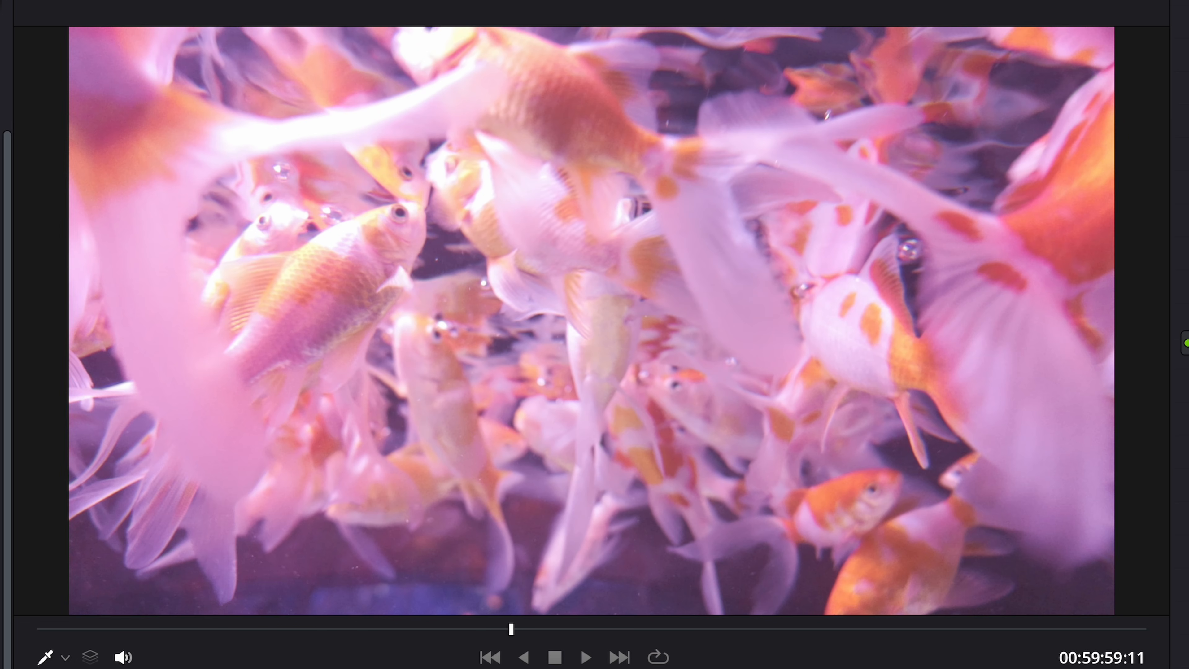
{"action": "key", "text": "shift+d"}
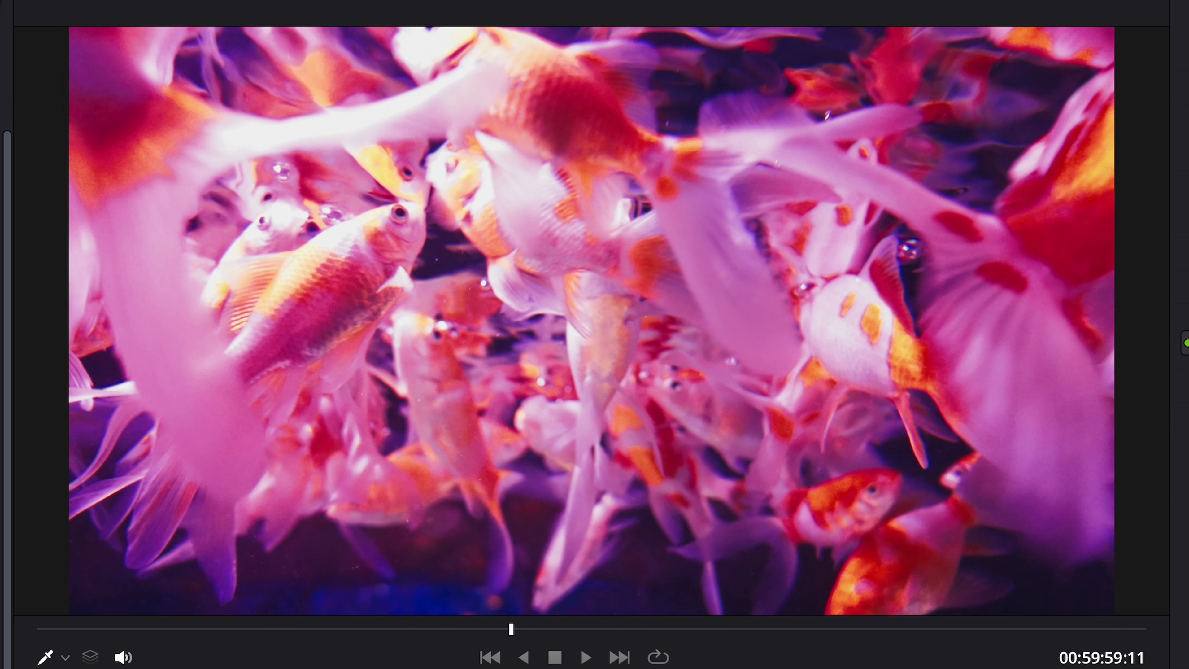
{"action": "key", "text": "shift+d"}
{"action": "key", "text": "shift+d"}
{"action": "left_click_drag", "start_coordinate": [323, 633], "coordinate": [447, 642]}
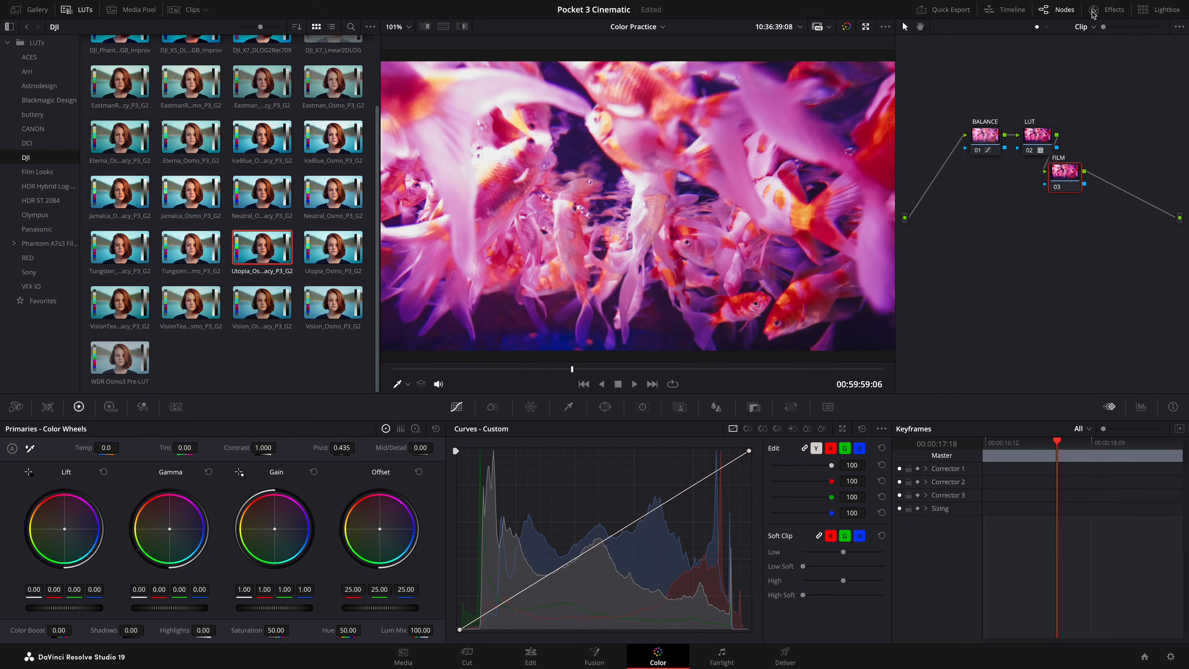
Step: Open the effects library for the FILM node
{"action": "left_click", "coordinate": [1093, 13]}
{"action": "left_click", "coordinate": [1098, 9]}
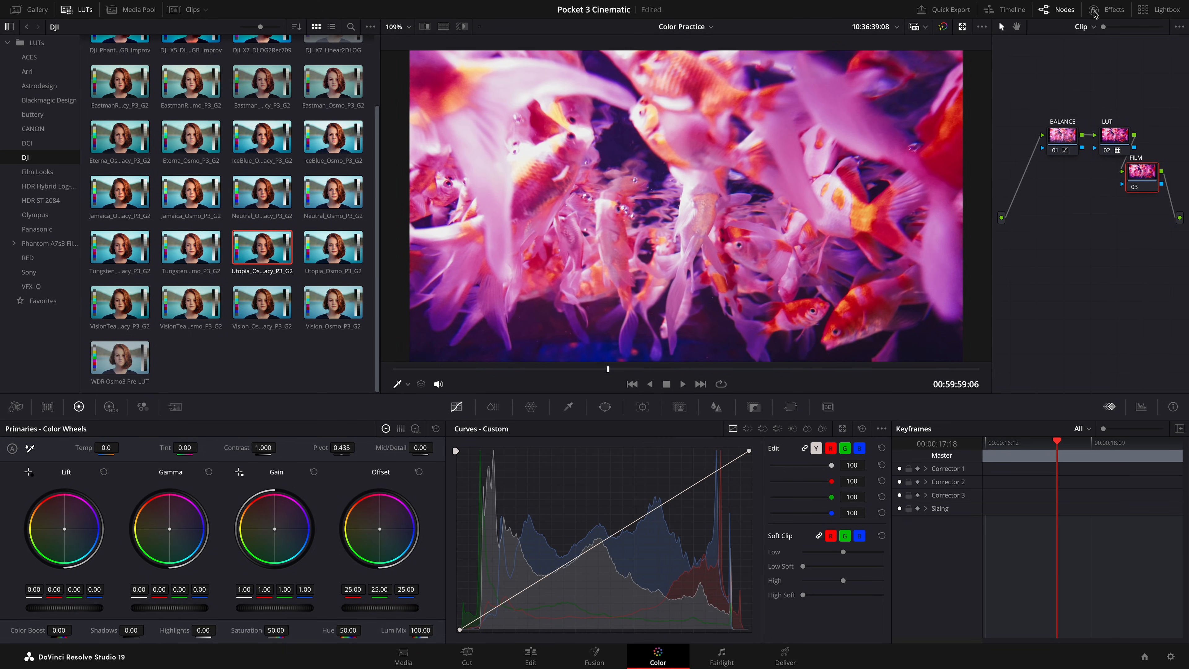
{"action": "left_click", "coordinate": [1147, 12]}
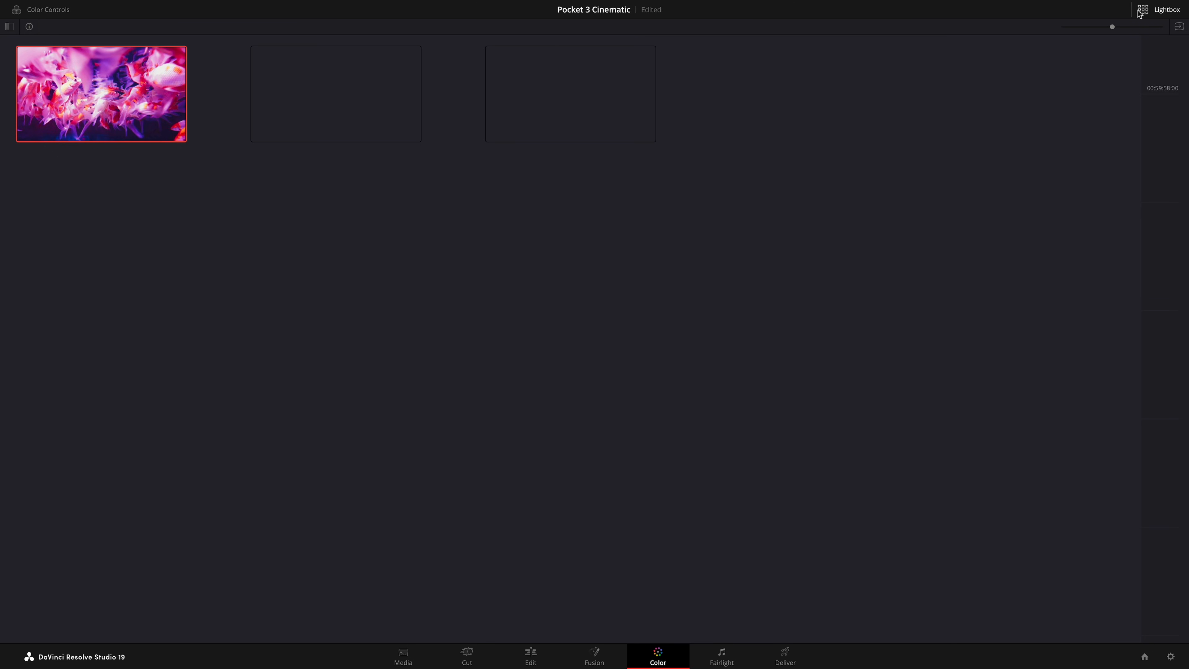
{"action": "left_click", "coordinate": [1141, 11]}
{"action": "left_click", "coordinate": [1096, 11]}
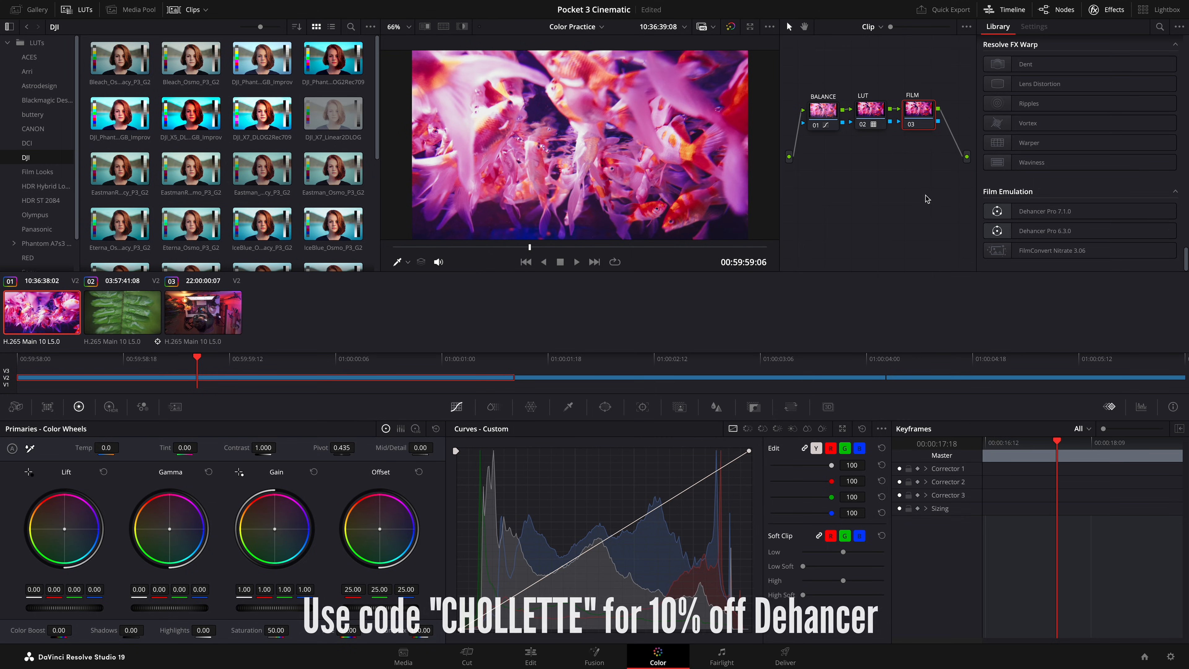
Step: Apply Dehancer Pro 7.1.0 to the FILM node and set its film profile to Kodak Pro Image 100
{"action": "left_click_drag", "start_coordinate": [1056, 212], "coordinate": [919, 112]}
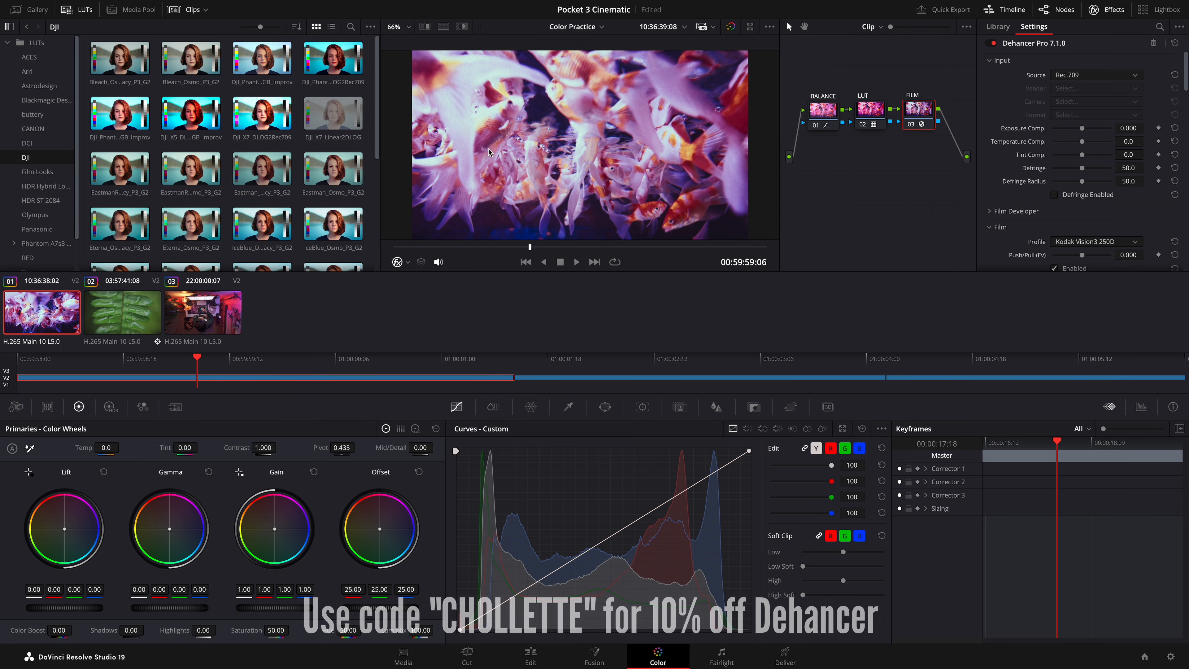
{"action": "scroll", "coordinate": [1004, 149], "scroll_direction": "down", "scroll_amount": 1}
{"action": "scroll", "coordinate": [1004, 149], "scroll_direction": "down", "scroll_amount": 3}
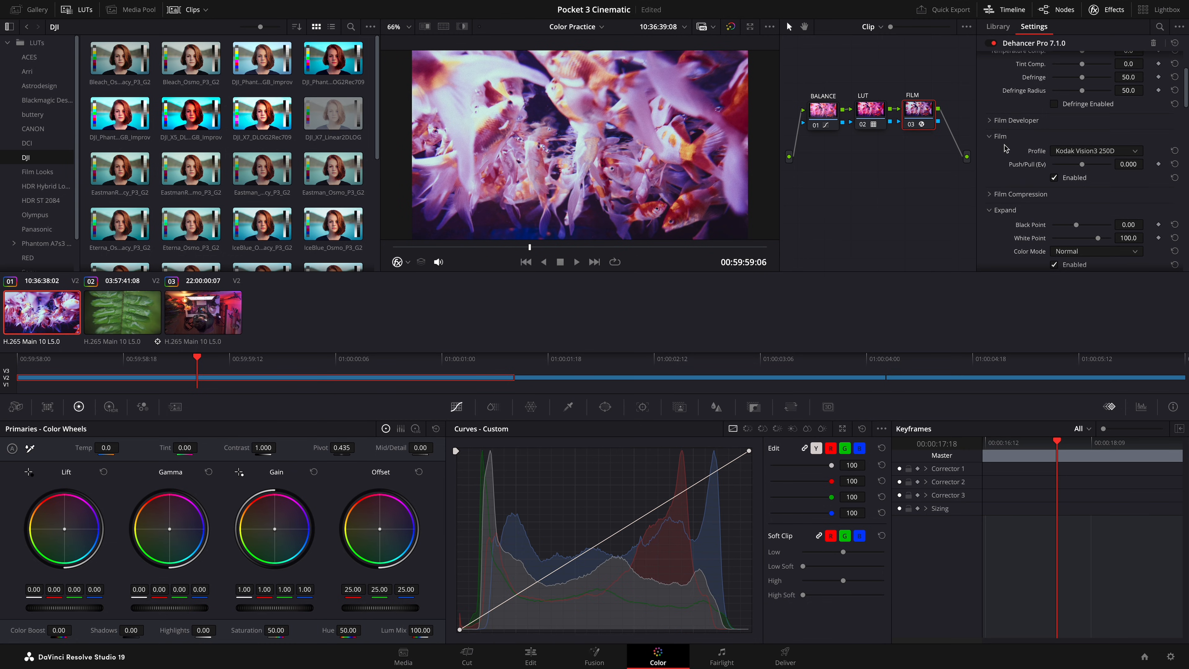
{"action": "left_click", "coordinate": [1082, 151]}
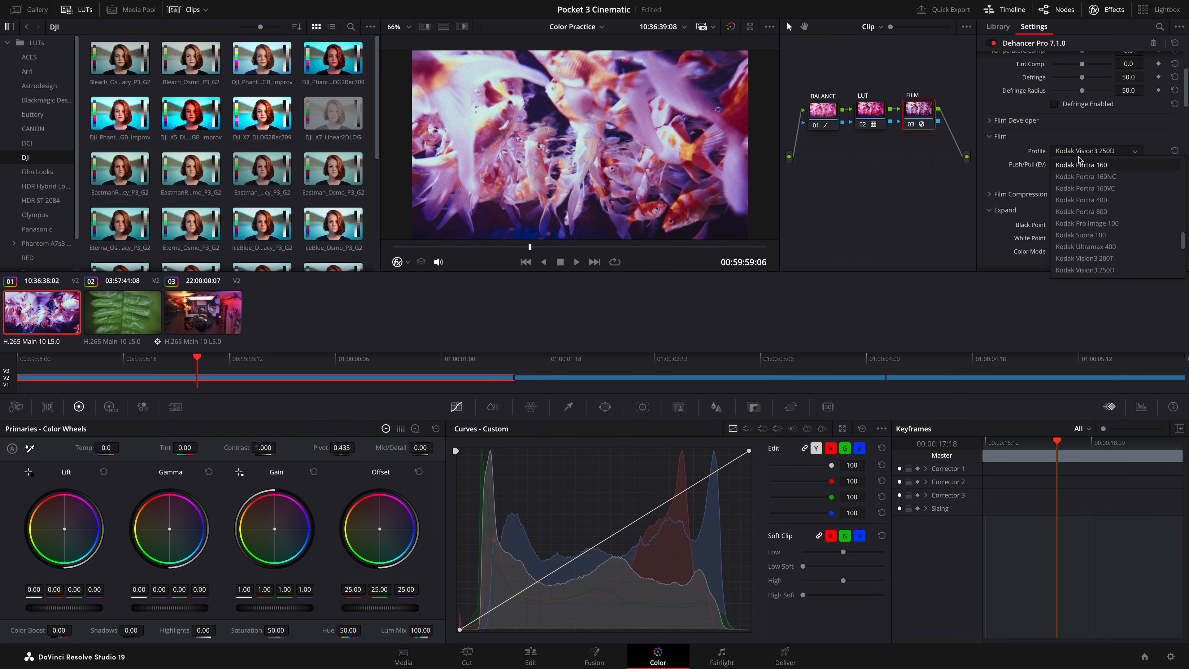
{"action": "left_click", "coordinate": [1083, 190]}
{"action": "left_click", "coordinate": [1079, 152]}
{"action": "left_click", "coordinate": [1082, 223]}
{"action": "left_click", "coordinate": [1073, 151]}
{"action": "left_click", "coordinate": [1076, 223]}
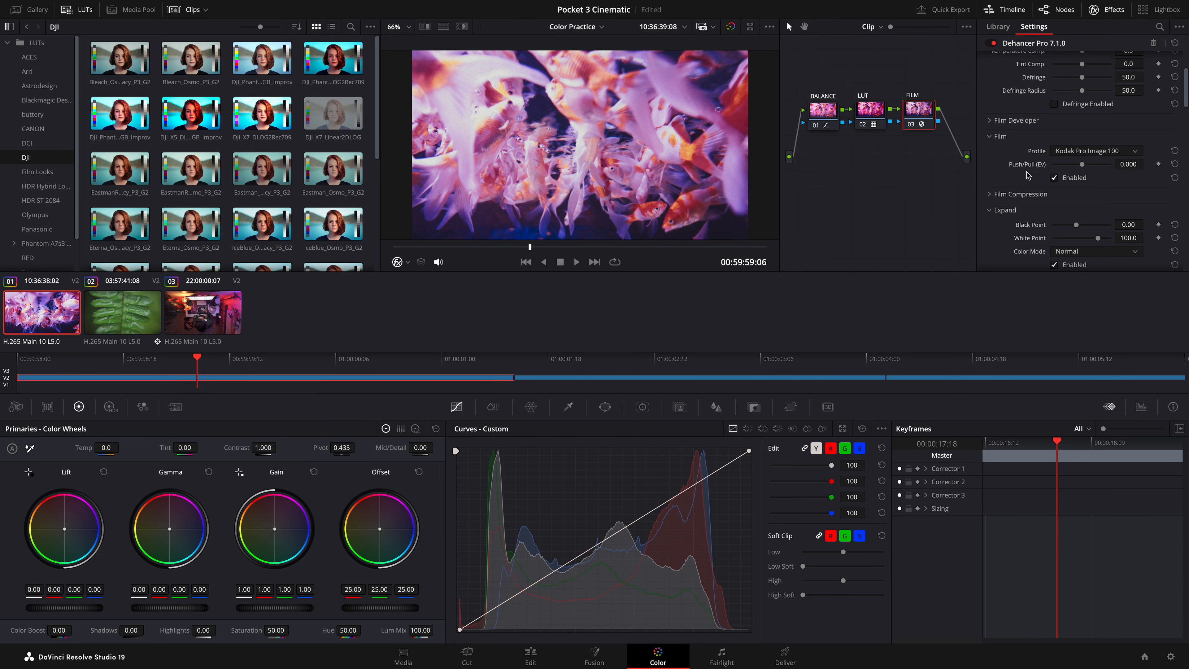
Step: Turn off Dehancer's Film emulation and enable Film Grain, viewing the clip at 01:00:00:00
{"action": "left_click", "coordinate": [1055, 178]}
{"action": "scroll", "coordinate": [1009, 194], "scroll_direction": "down", "scroll_amount": 2}
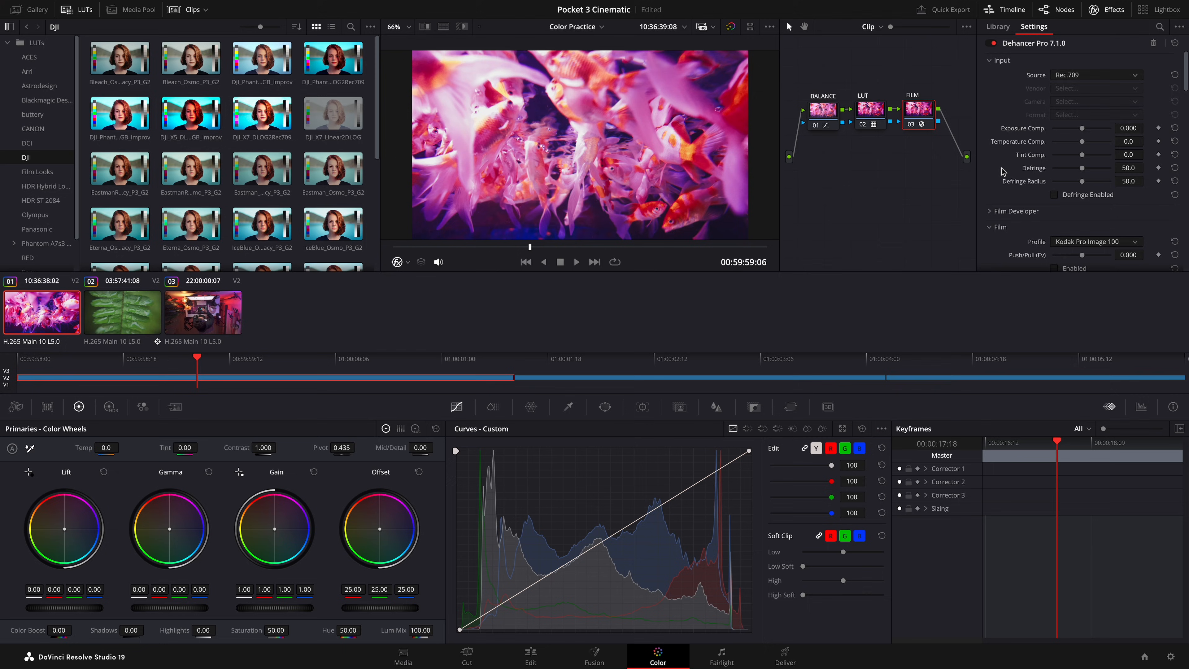
{"action": "scroll", "coordinate": [1002, 171], "scroll_direction": "down", "scroll_amount": 3}
{"action": "scroll", "coordinate": [1002, 172], "scroll_direction": "down", "scroll_amount": 5}
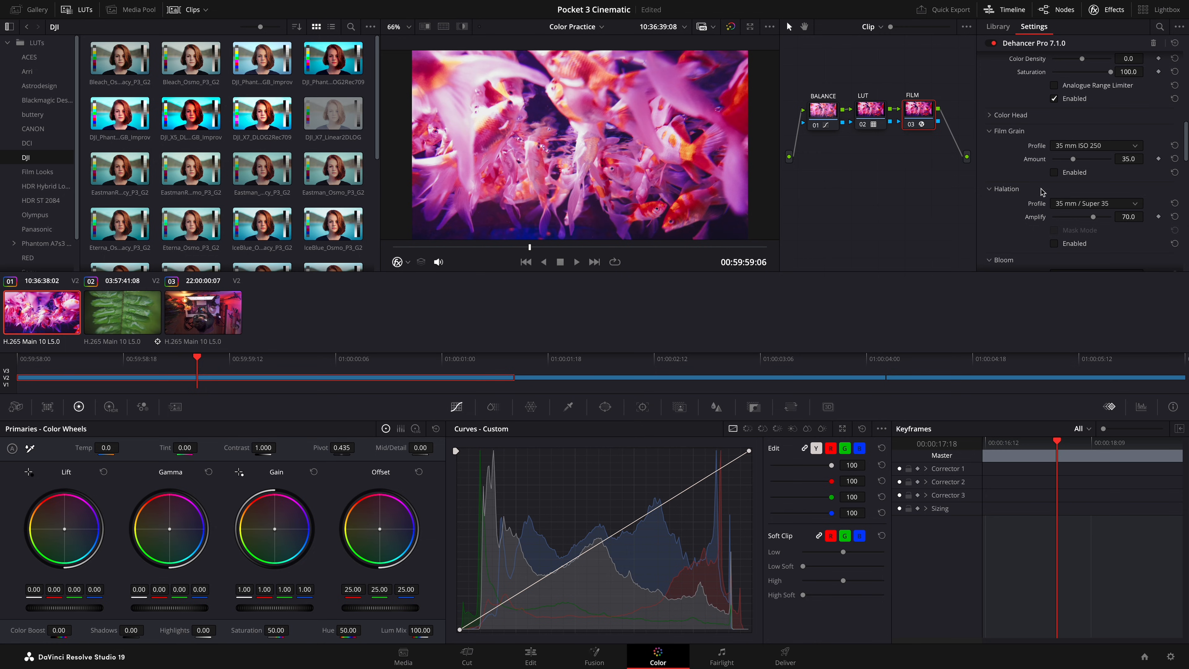
{"action": "left_click", "coordinate": [1055, 172]}
{"action": "mouse_move", "coordinate": [491, 246]}
{"action": "left_mouse_down"}
{"action": "mouse_move", "coordinate": [452, 247]}
{"action": "mouse_move", "coordinate": [612, 247]}
{"action": "left_mouse_up"}
{"action": "scroll", "coordinate": [1069, 178], "scroll_direction": "down", "scroll_amount": 1}
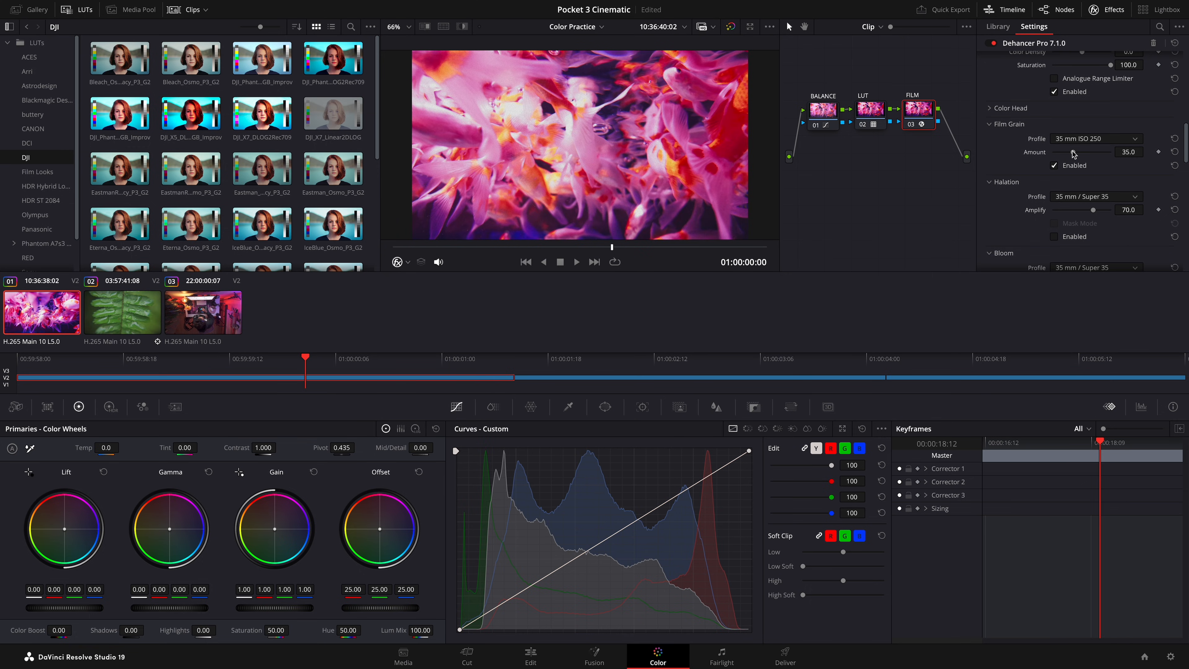
Step: Try the film grain at its maximum amount, then set its profile to 35 mm ISO 50 and amount to 25.7
{"action": "left_click_drag", "start_coordinate": [1074, 154], "coordinate": [1148, 155]}
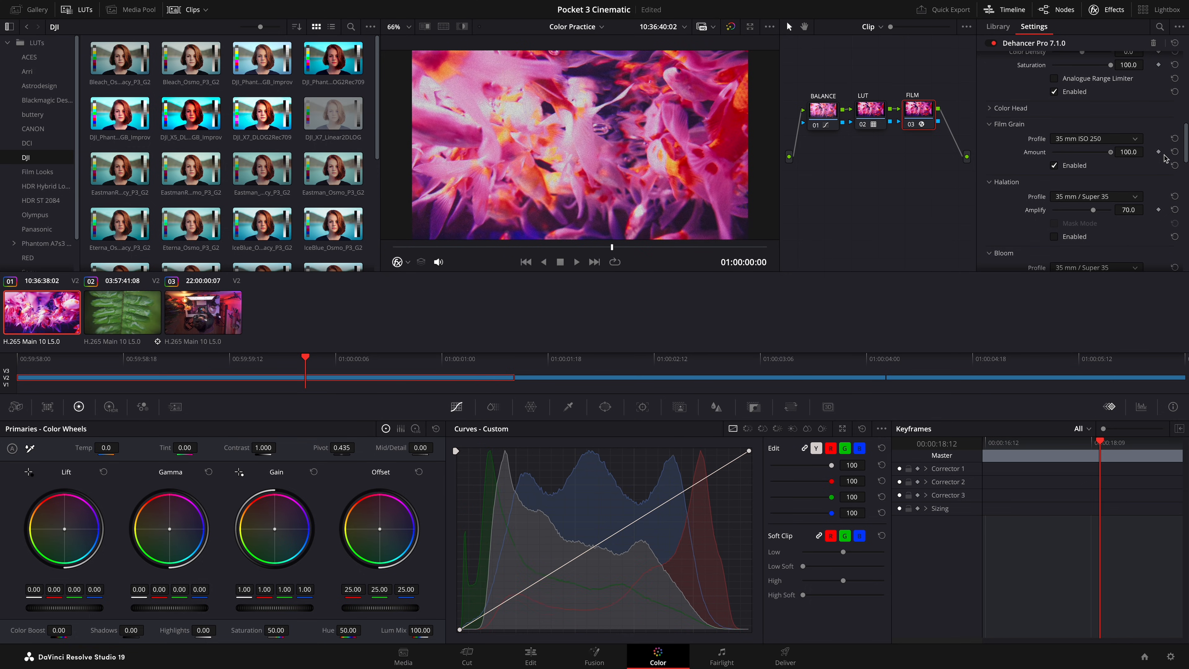
{"action": "left_click", "coordinate": [1073, 139]}
{"action": "scroll", "coordinate": [1084, 210], "scroll_direction": "down", "scroll_amount": 2}
{"action": "left_click", "coordinate": [1085, 248]}
{"action": "left_click", "coordinate": [1072, 139]}
{"action": "left_click", "coordinate": [1070, 152]}
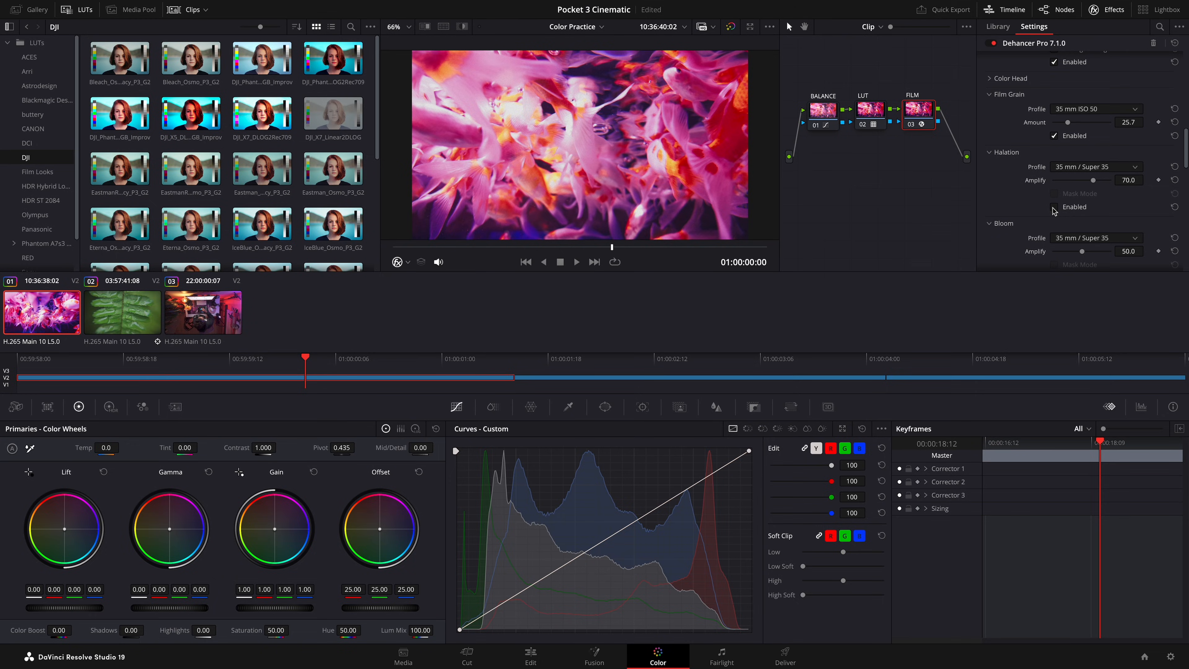
Step: Enable Halation, compare the image with and without it, and reduce its Amplify value to 57.8
{"action": "left_click", "coordinate": [1054, 206]}
{"action": "left_click", "coordinate": [1054, 207]}
{"action": "left_click", "coordinate": [1054, 206]}
{"action": "left_click", "coordinate": [1054, 206]}
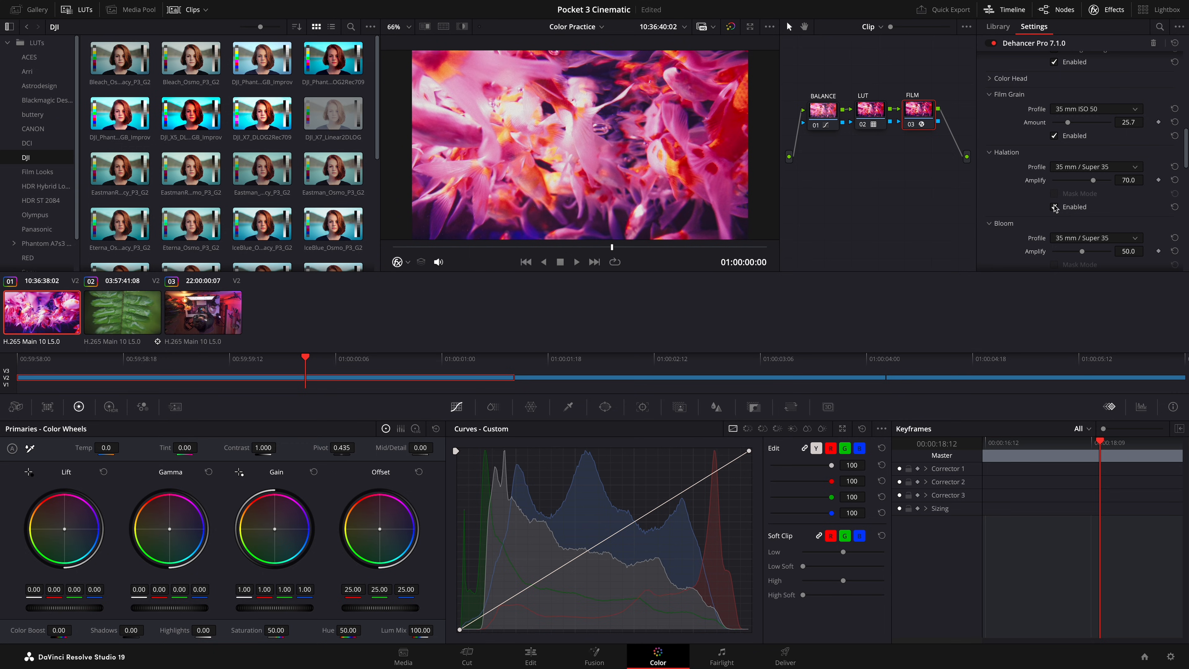
{"action": "left_click", "coordinate": [1054, 207]}
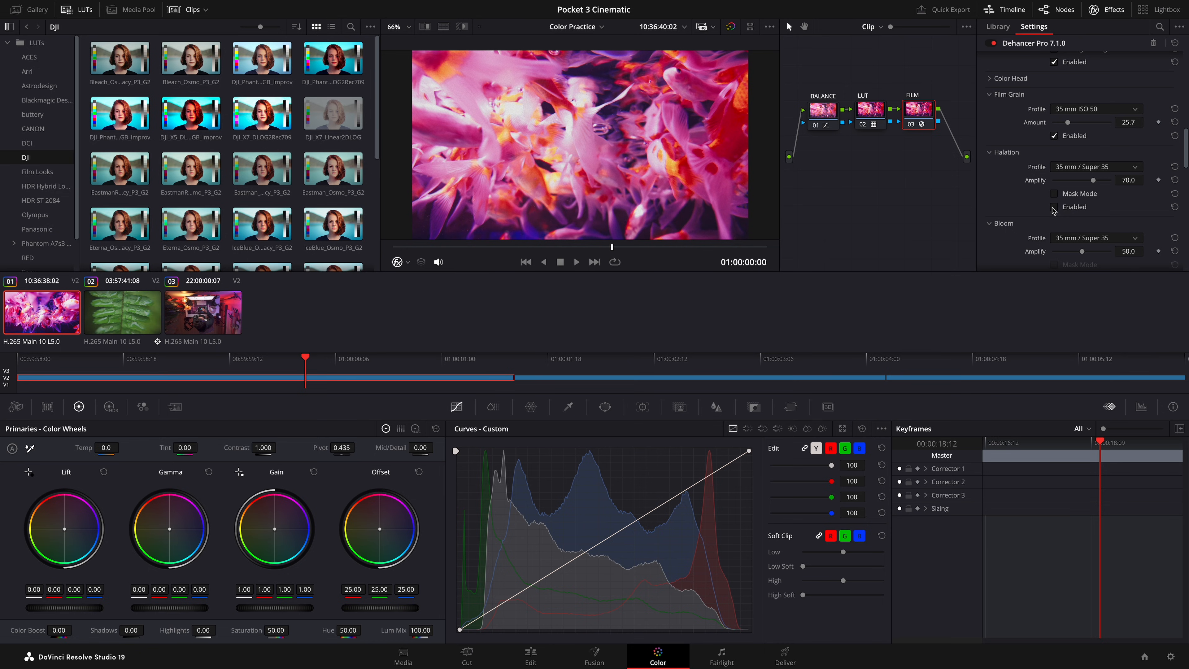
{"action": "left_click", "coordinate": [1054, 207]}
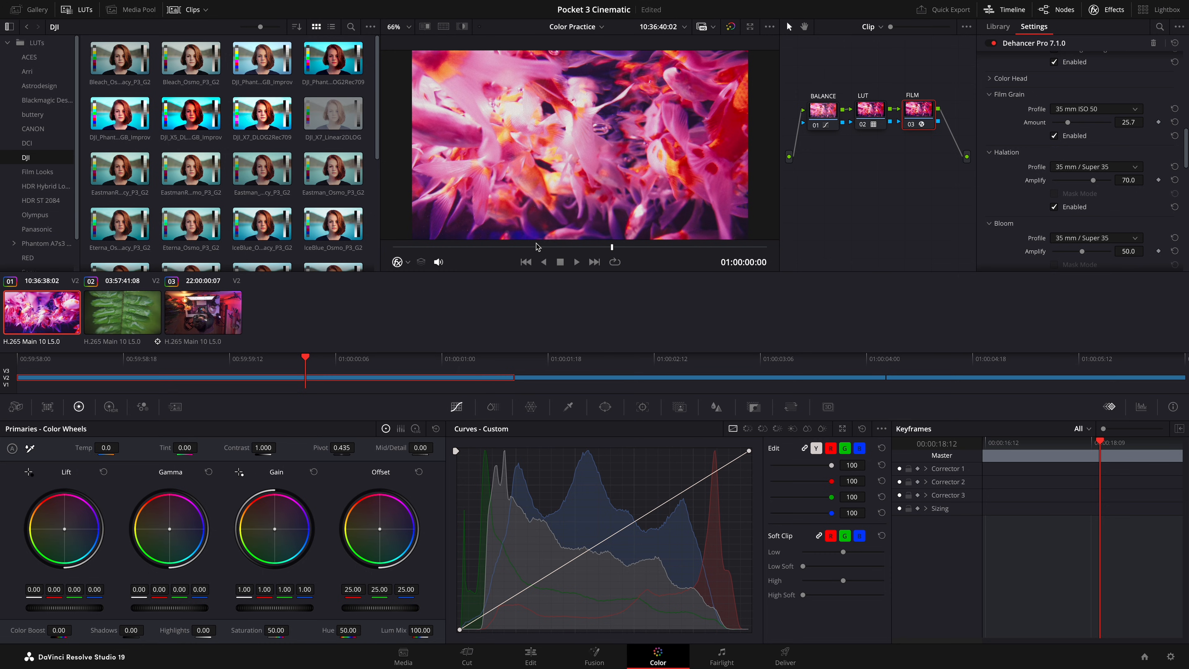
{"action": "left_click", "coordinate": [462, 247]}
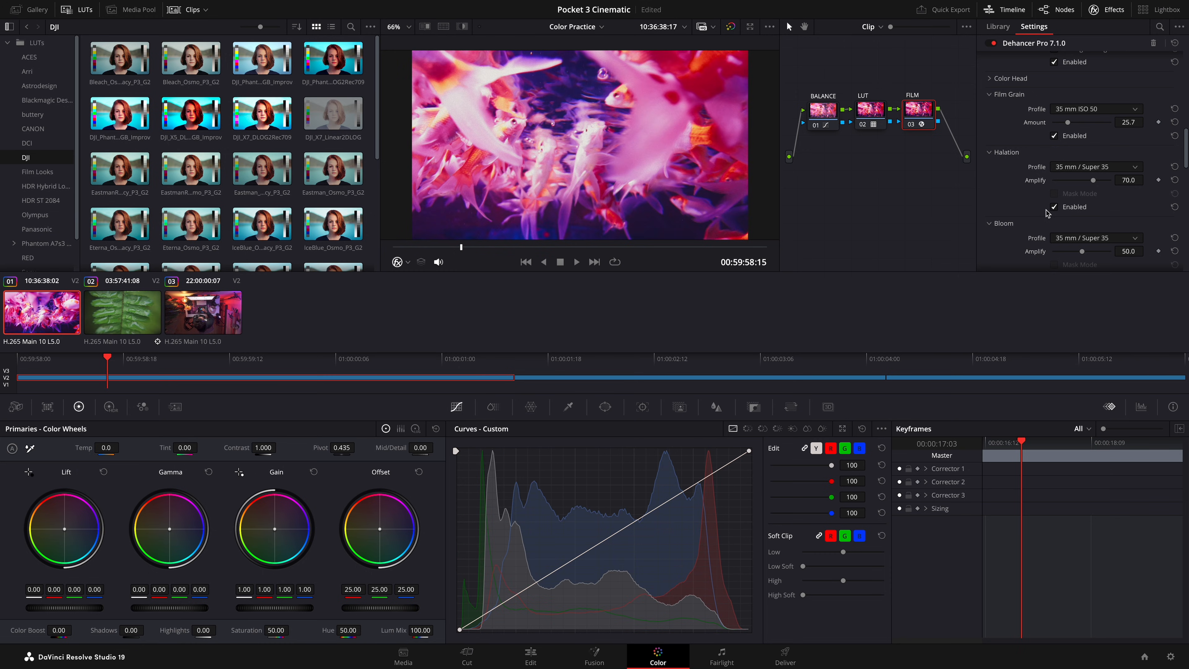
{"action": "left_click_drag", "start_coordinate": [1094, 181], "coordinate": [1035, 191]}
Step: Enable Bloom with Amplify at 76.2, switch its profile to Custom and set Impact to 100
{"action": "scroll", "coordinate": [1002, 187], "scroll_direction": "down", "scroll_amount": 3}
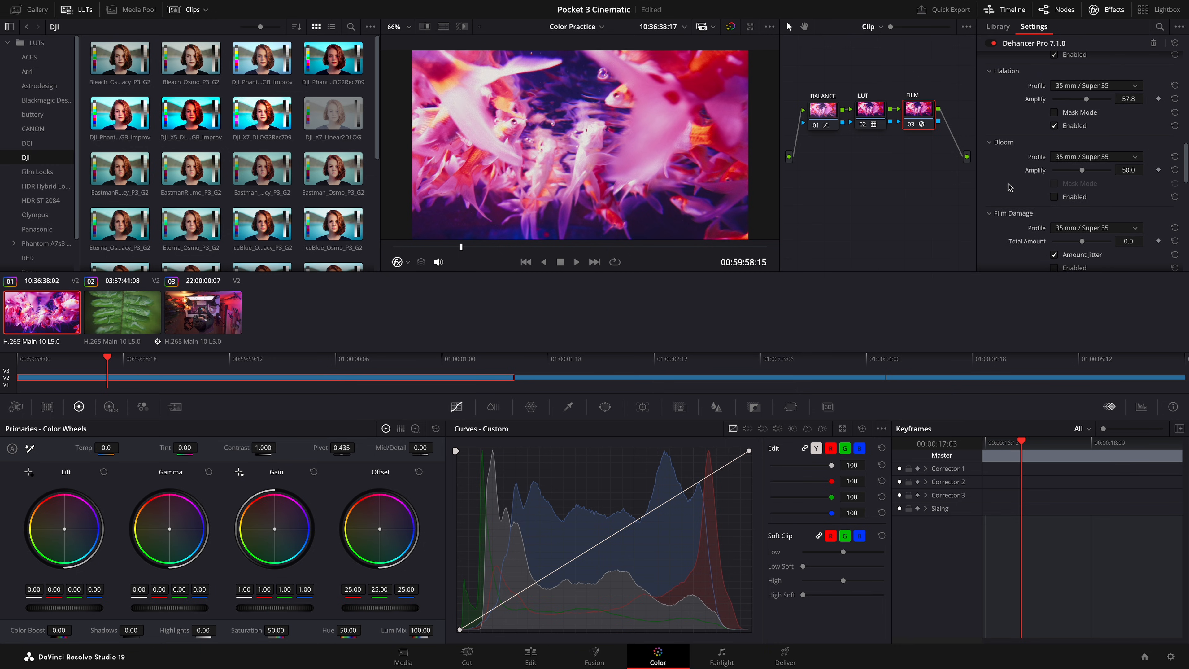
{"action": "left_click", "coordinate": [1054, 196]}
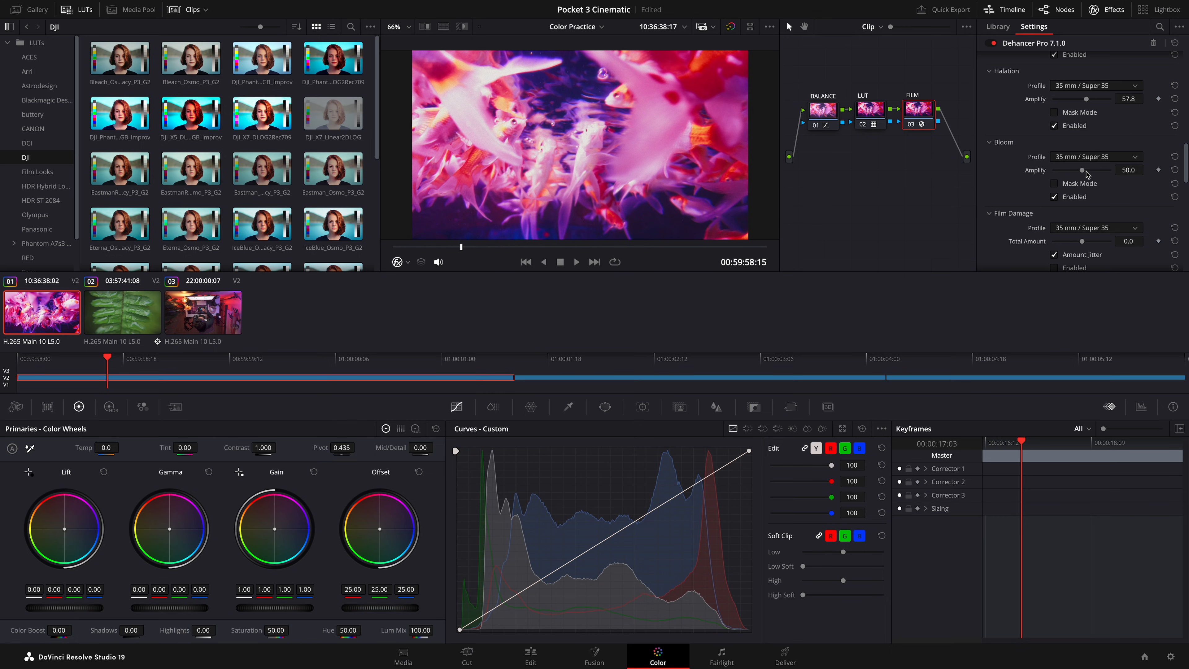
{"action": "mouse_move", "coordinate": [1080, 173]}
{"action": "left_mouse_down"}
{"action": "mouse_move", "coordinate": [1061, 173]}
{"action": "mouse_move", "coordinate": [1098, 174]}
{"action": "left_mouse_up"}
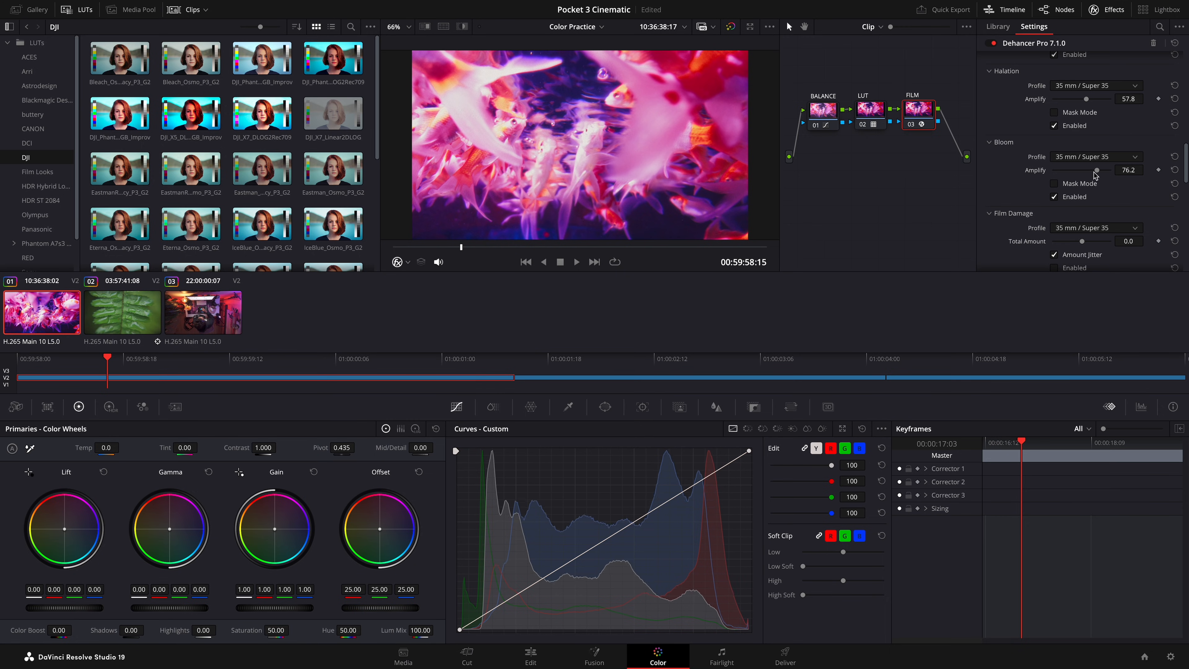
{"action": "left_click", "coordinate": [1067, 162]}
{"action": "left_click", "coordinate": [1067, 175]}
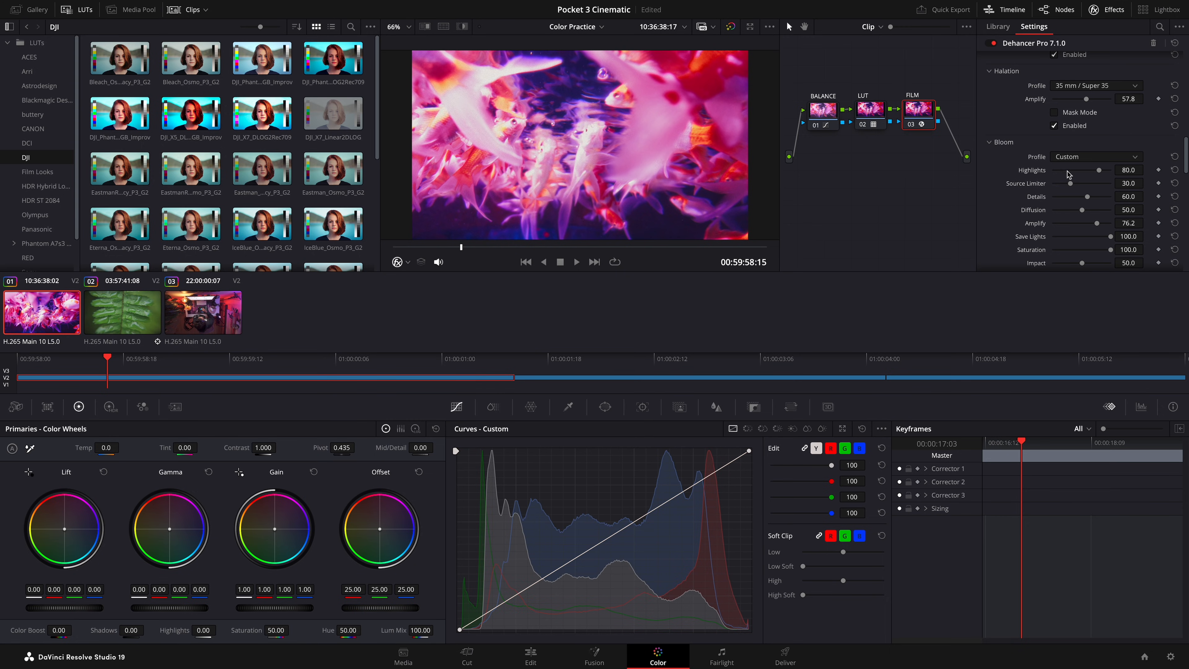
{"action": "scroll", "coordinate": [1079, 214], "scroll_direction": "down", "scroll_amount": 2}
{"action": "left_click_drag", "start_coordinate": [1082, 242], "coordinate": [1125, 246]}
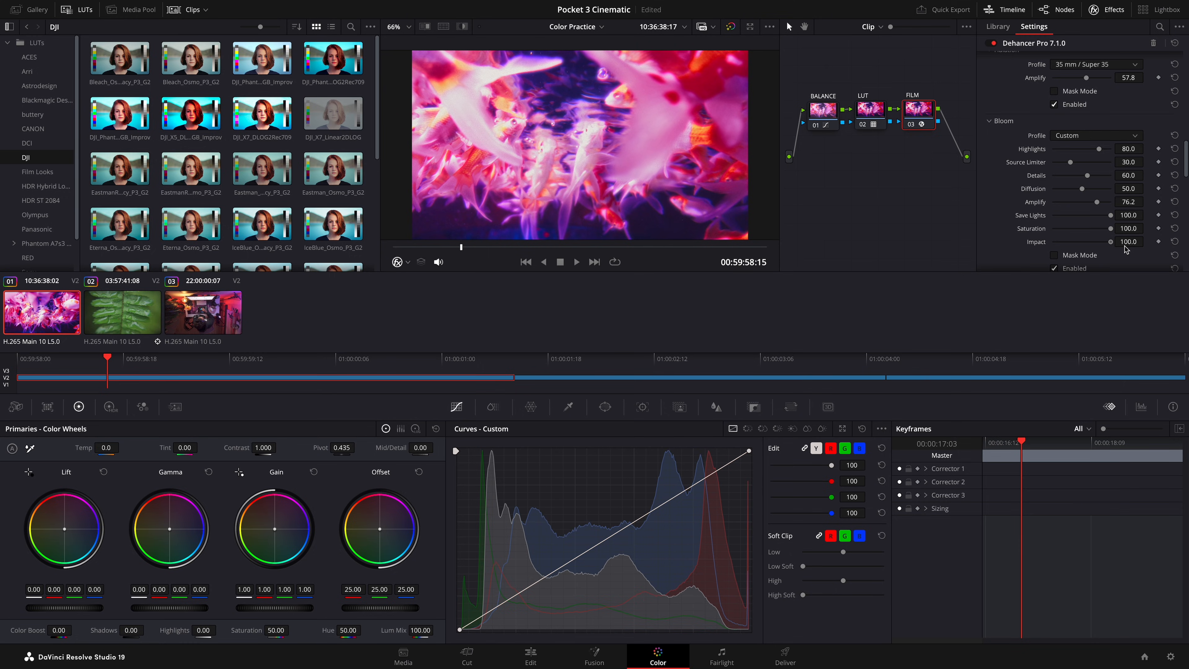
Step: Play and scrub through the graded goldfish clip to review the film effects
{"action": "mouse_move", "coordinate": [492, 247]}
{"action": "left_mouse_down"}
{"action": "mouse_move", "coordinate": [616, 246]}
{"action": "mouse_move", "coordinate": [487, 249]}
{"action": "left_mouse_up"}
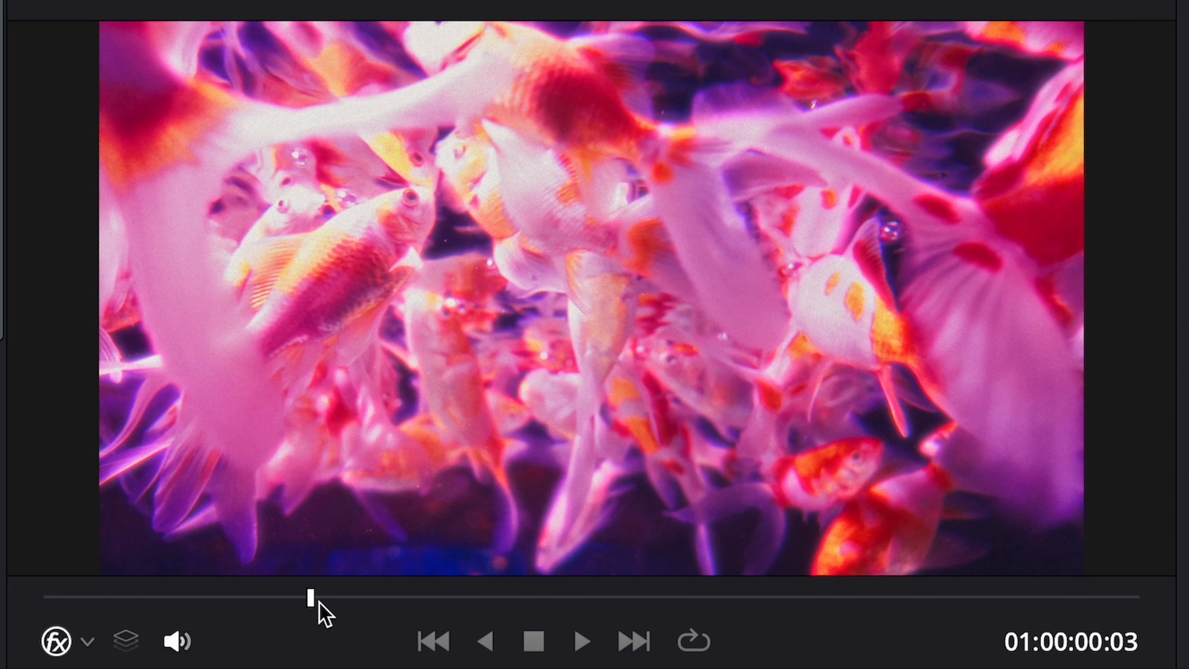
{"action": "left_click", "coordinate": [582, 643]}
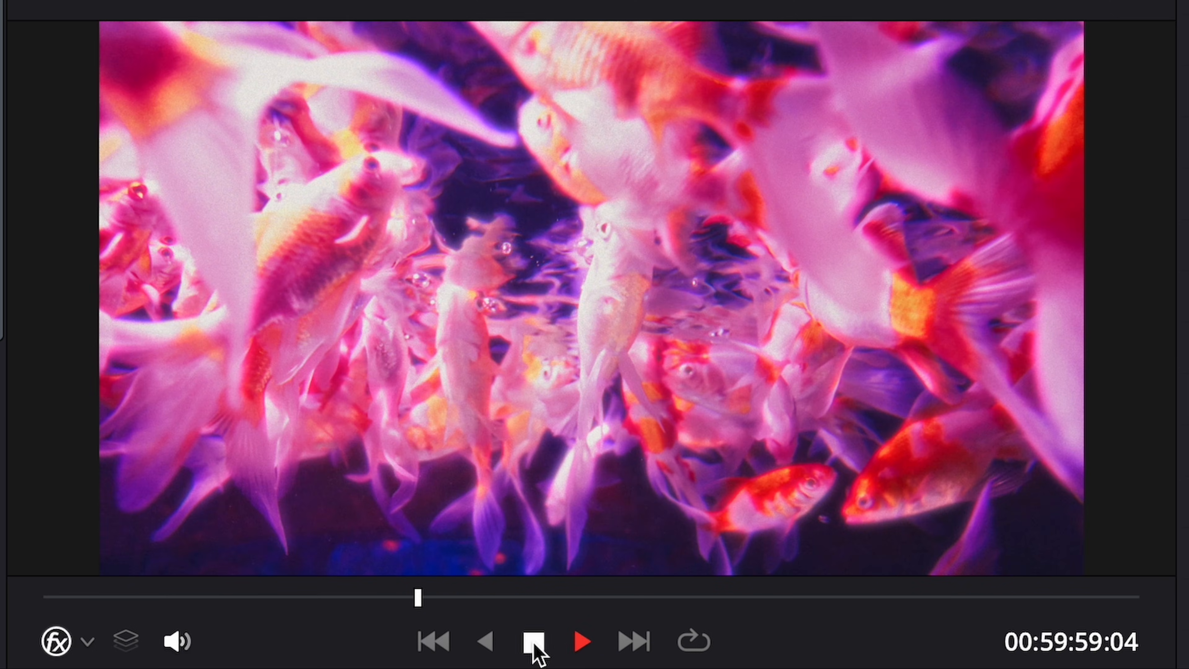
{"action": "left_click", "coordinate": [533, 642]}
{"action": "left_click_drag", "start_coordinate": [489, 606], "coordinate": [1007, 600]}
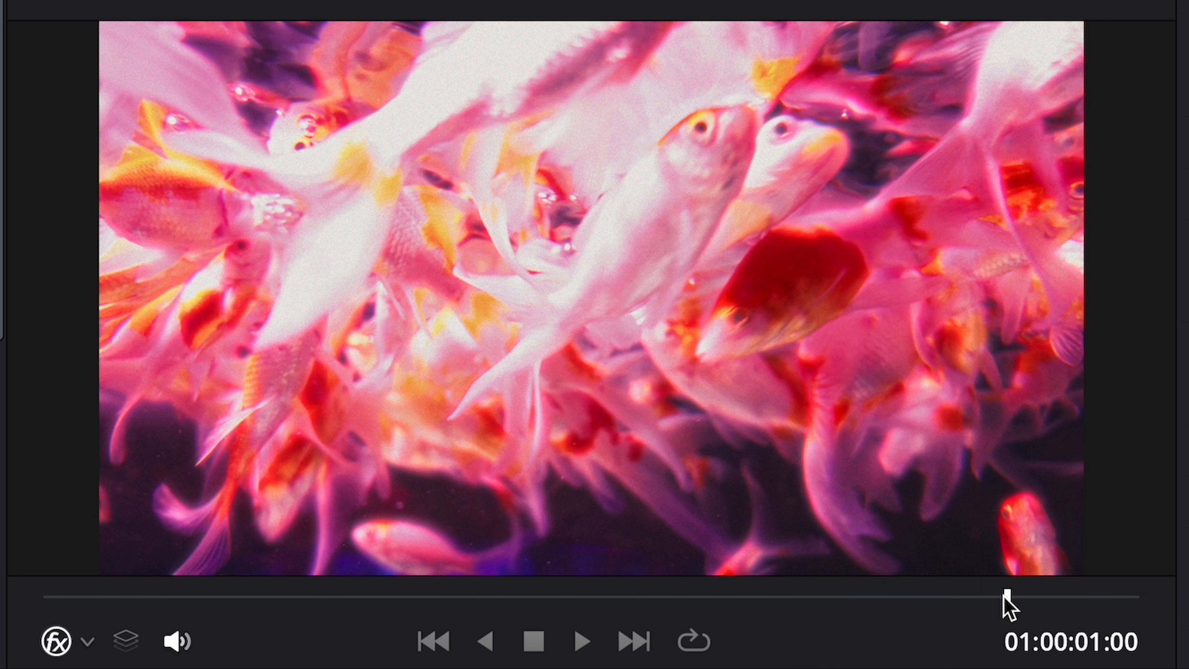
{"action": "left_click_drag", "start_coordinate": [483, 599], "coordinate": [409, 653]}
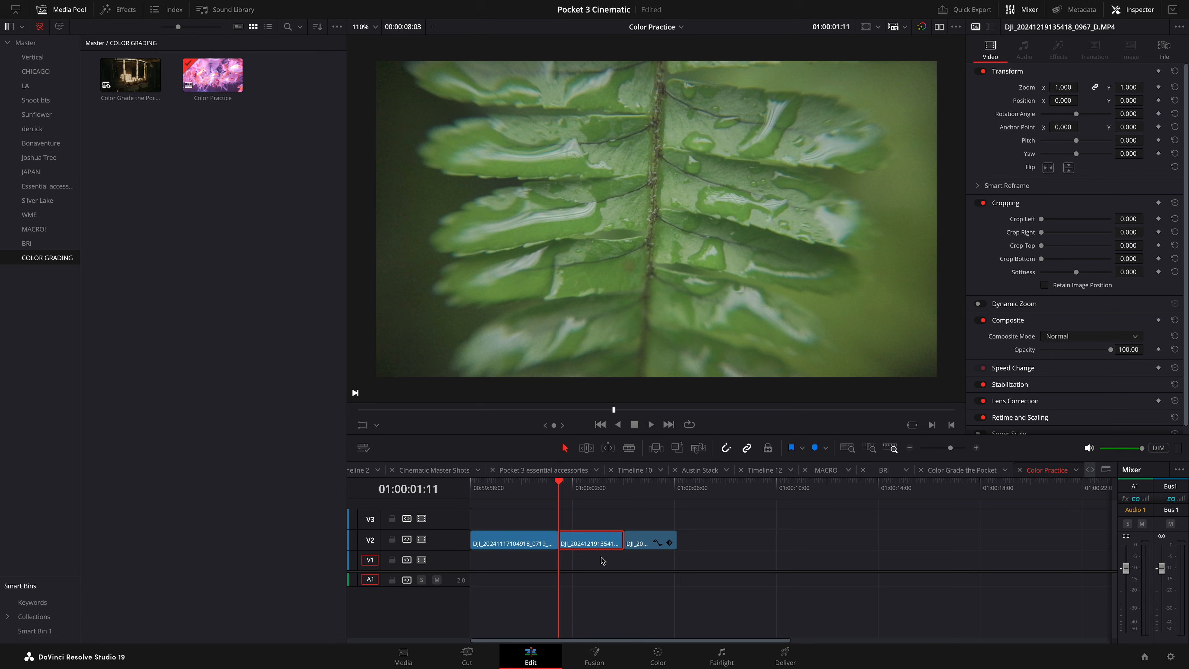
Step: Move the playhead onto the fern leaf clip, open it for color grading and scrub through it
{"action": "left_click", "coordinate": [577, 496]}
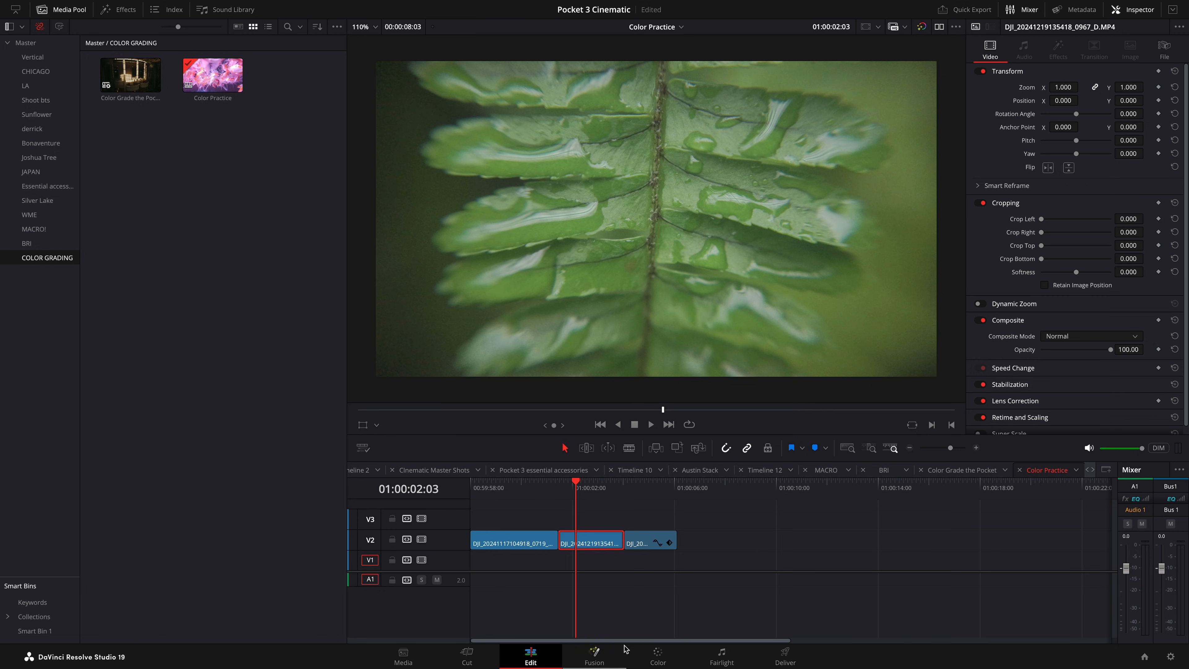
{"action": "left_click", "coordinate": [657, 654]}
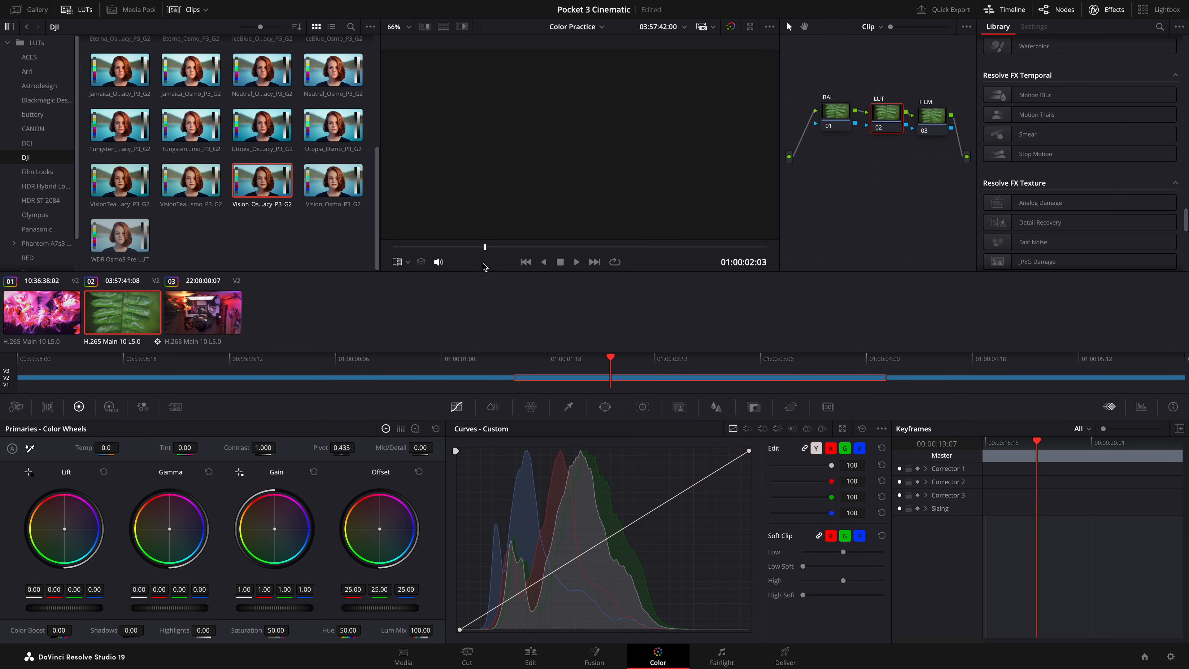
{"action": "left_click", "coordinate": [529, 247]}
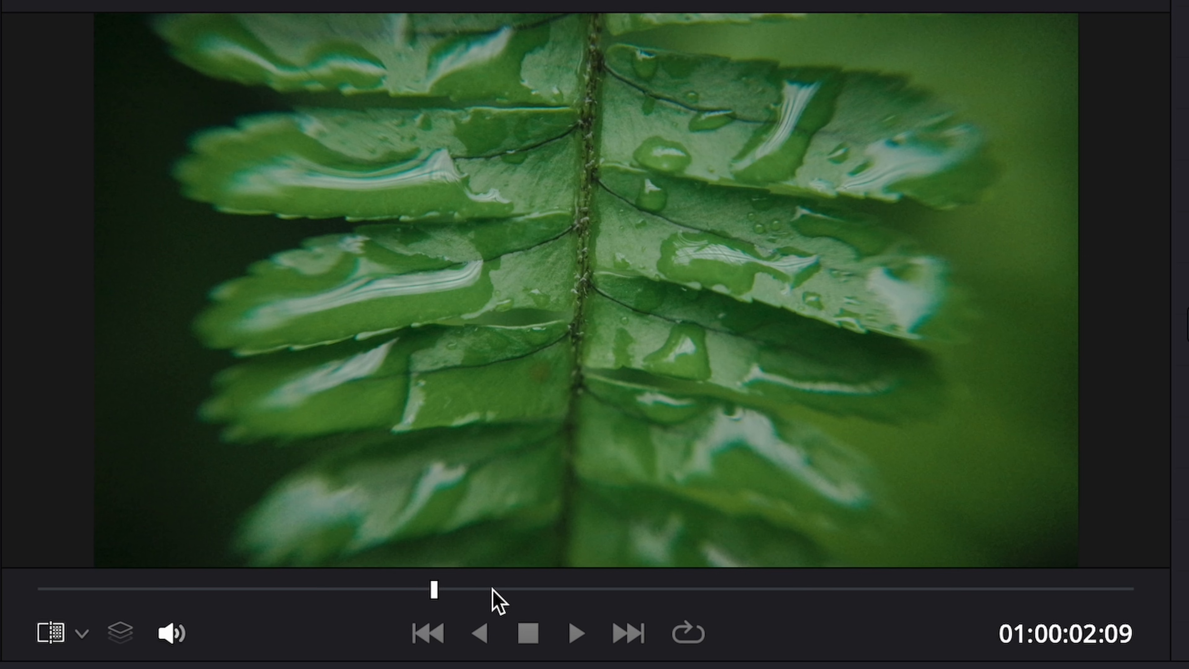
{"action": "left_click_drag", "start_coordinate": [459, 589], "coordinate": [614, 589]}
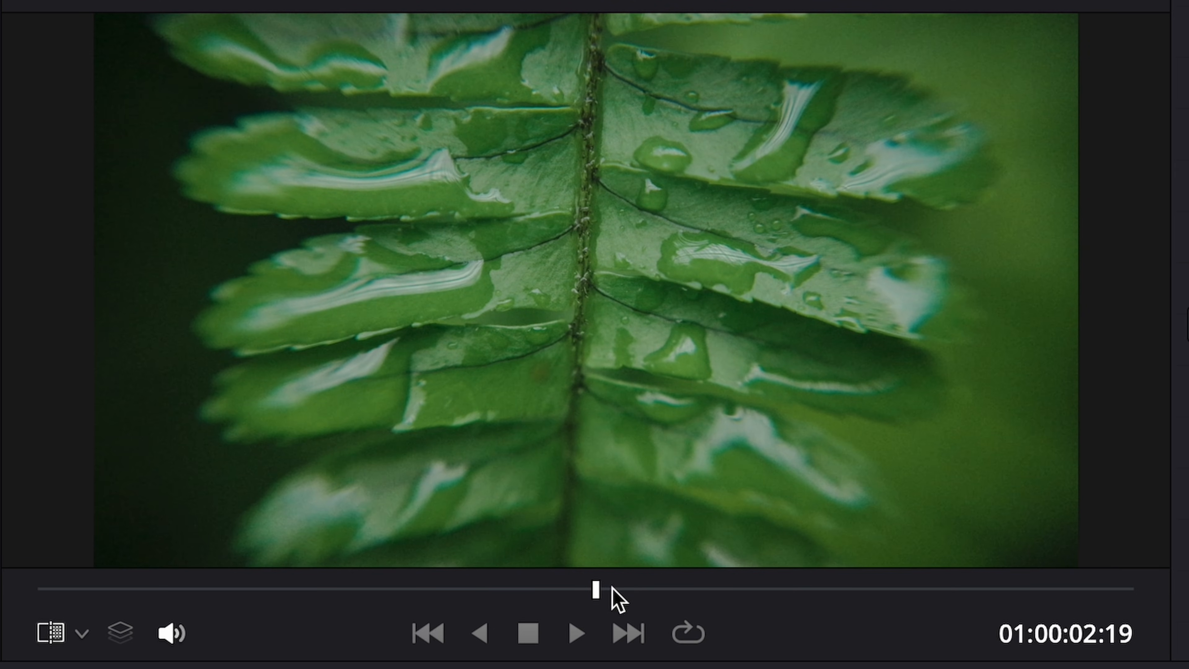
{"action": "left_click_drag", "start_coordinate": [661, 595], "coordinate": [295, 627]}
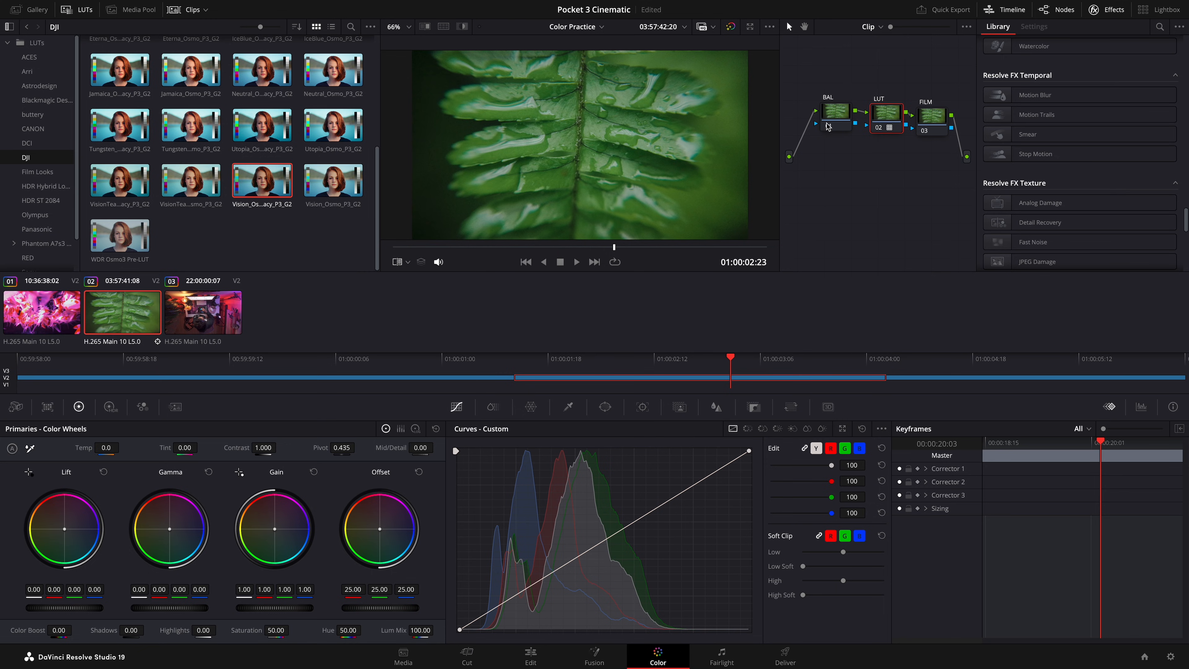
Step: Add shadow, midtone and highlight points to the BAL node's custom curve, raising the midtone point slightly
{"action": "left_click", "coordinate": [828, 126]}
{"action": "left_click", "coordinate": [576, 561]}
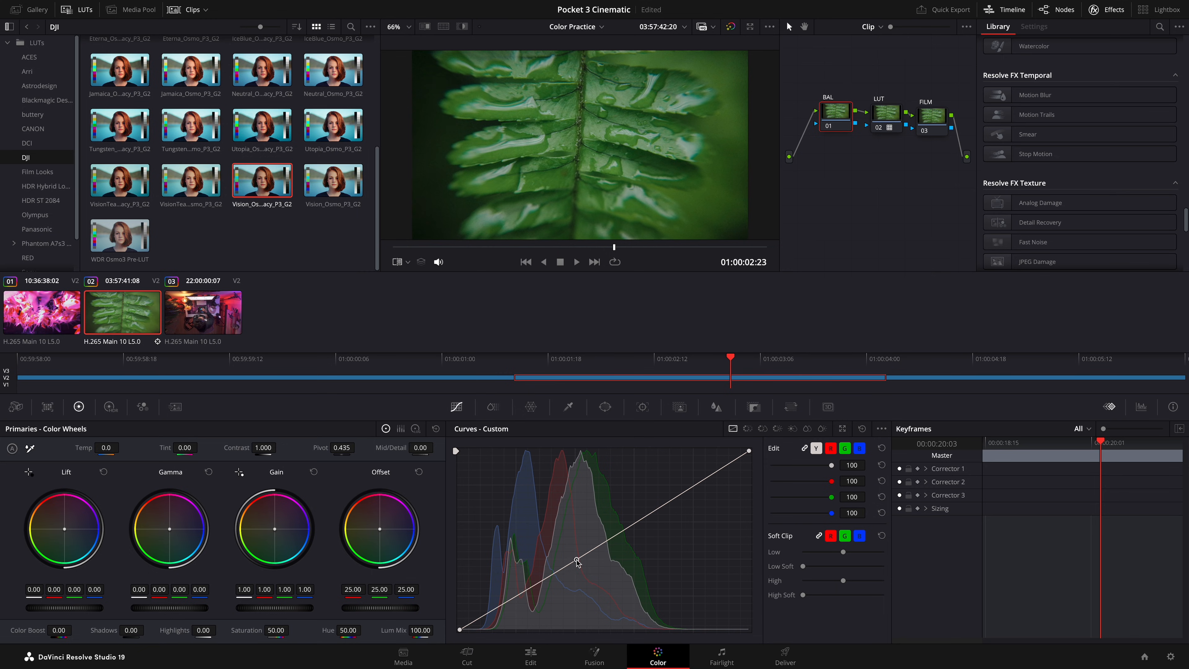
{"action": "left_click", "coordinate": [696, 484]}
{"action": "left_click_drag", "start_coordinate": [516, 599], "coordinate": [517, 601]}
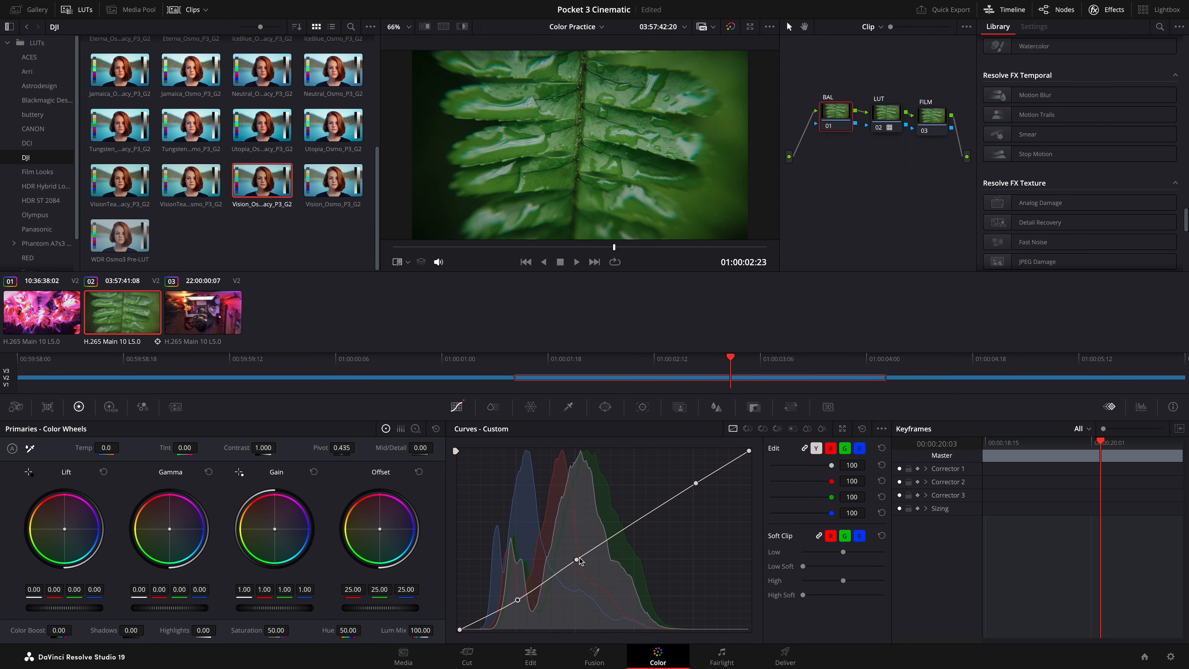
{"action": "left_click_drag", "start_coordinate": [578, 561], "coordinate": [578, 555]}
Step: Lift the curve's black point, lower its white point, raise the shadow point slightly, and scrub the fern clip to check
{"action": "left_click_drag", "start_coordinate": [462, 629], "coordinate": [457, 623]}
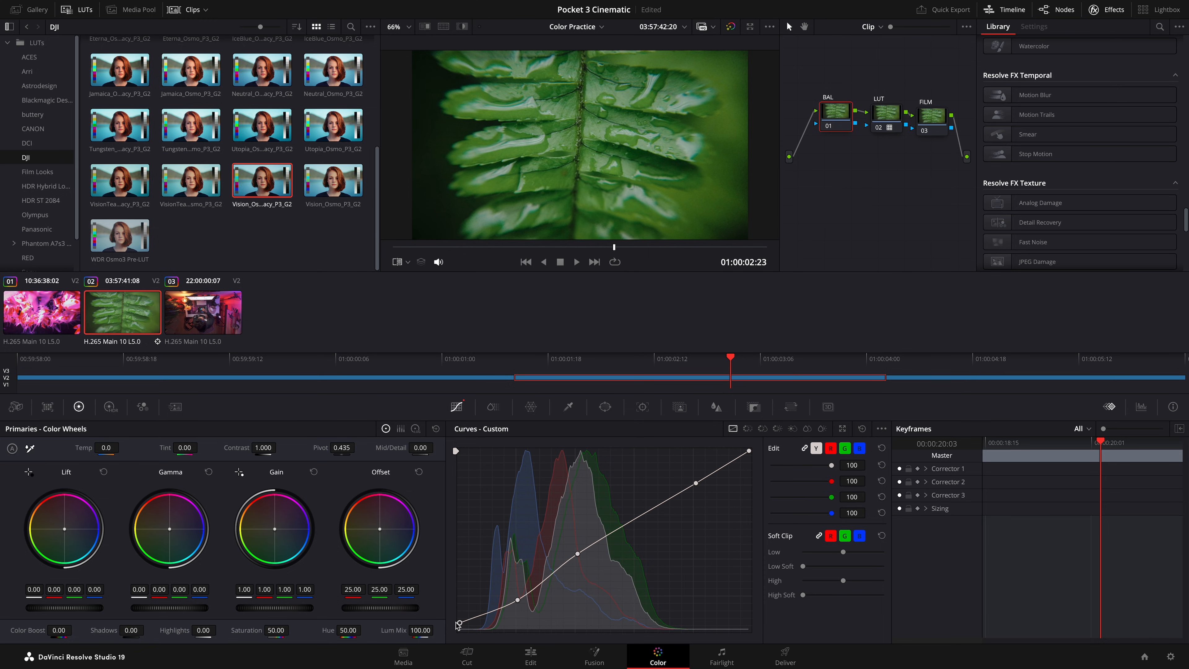
{"action": "left_click_drag", "start_coordinate": [749, 451], "coordinate": [759, 462]}
{"action": "left_click_drag", "start_coordinate": [519, 601], "coordinate": [519, 599]}
{"action": "mouse_move", "coordinate": [619, 243]}
{"action": "left_mouse_down"}
{"action": "mouse_move", "coordinate": [691, 248]}
{"action": "mouse_move", "coordinate": [523, 248]}
{"action": "left_mouse_up"}
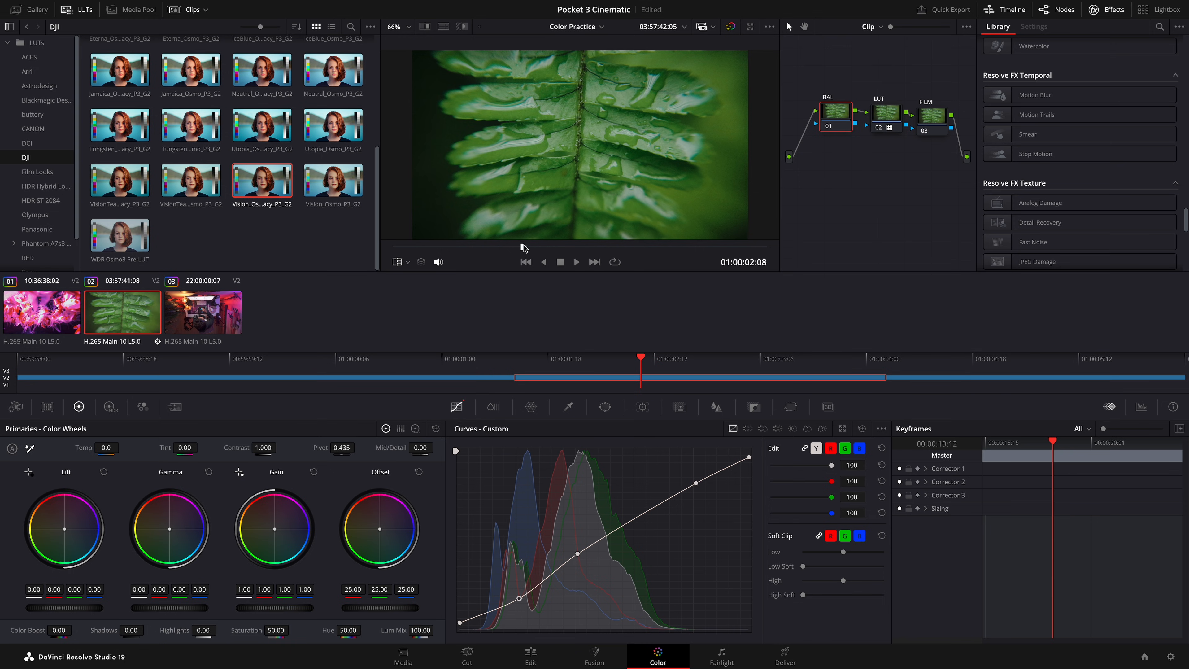
Step: Apply Dehancer Pro 7.1.0 to the fern clip's FILM node
{"action": "left_click", "coordinate": [932, 115]}
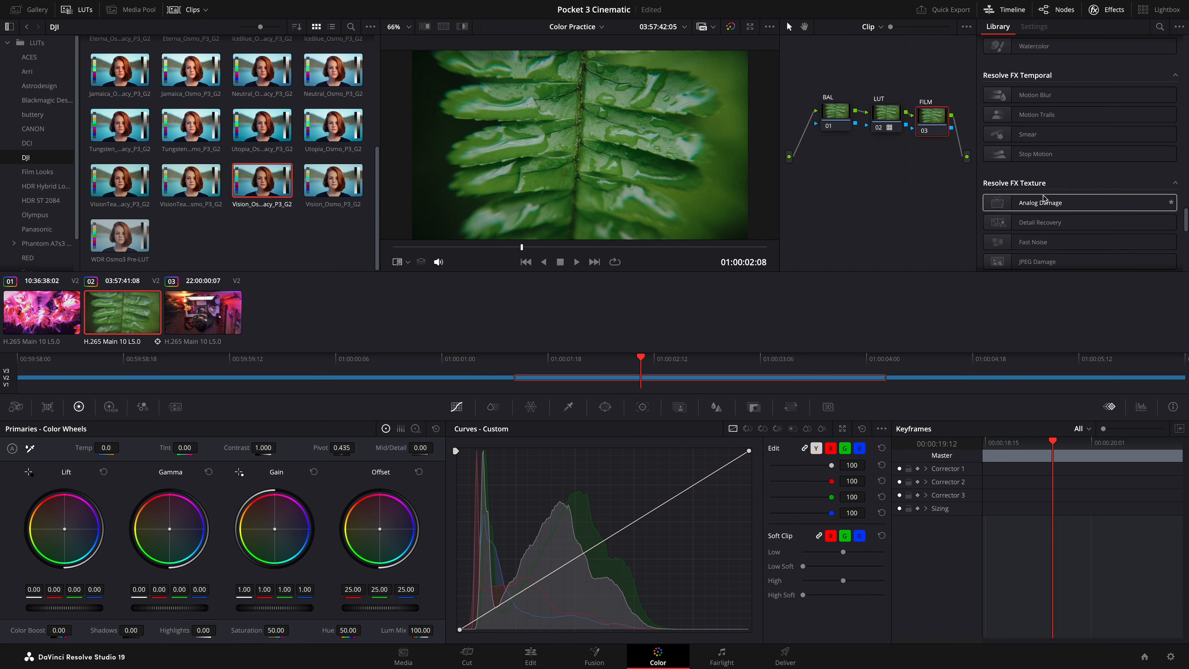
{"action": "scroll", "coordinate": [1010, 175], "scroll_direction": "down", "scroll_amount": 10}
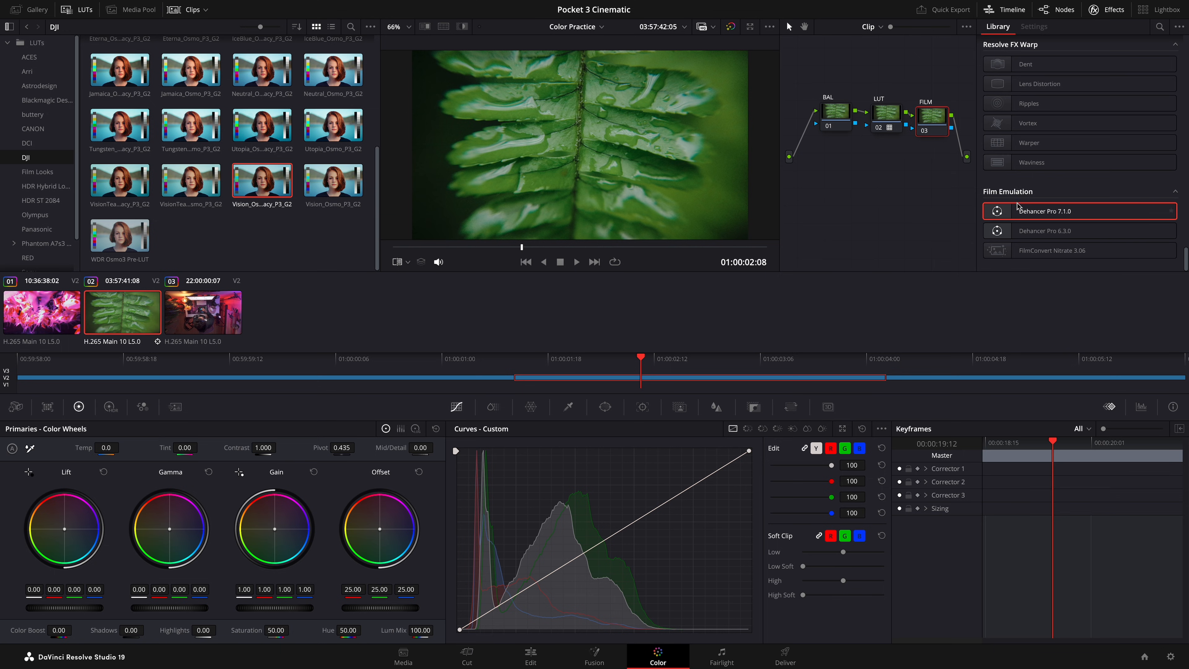
{"action": "left_click_drag", "start_coordinate": [1013, 207], "coordinate": [933, 120]}
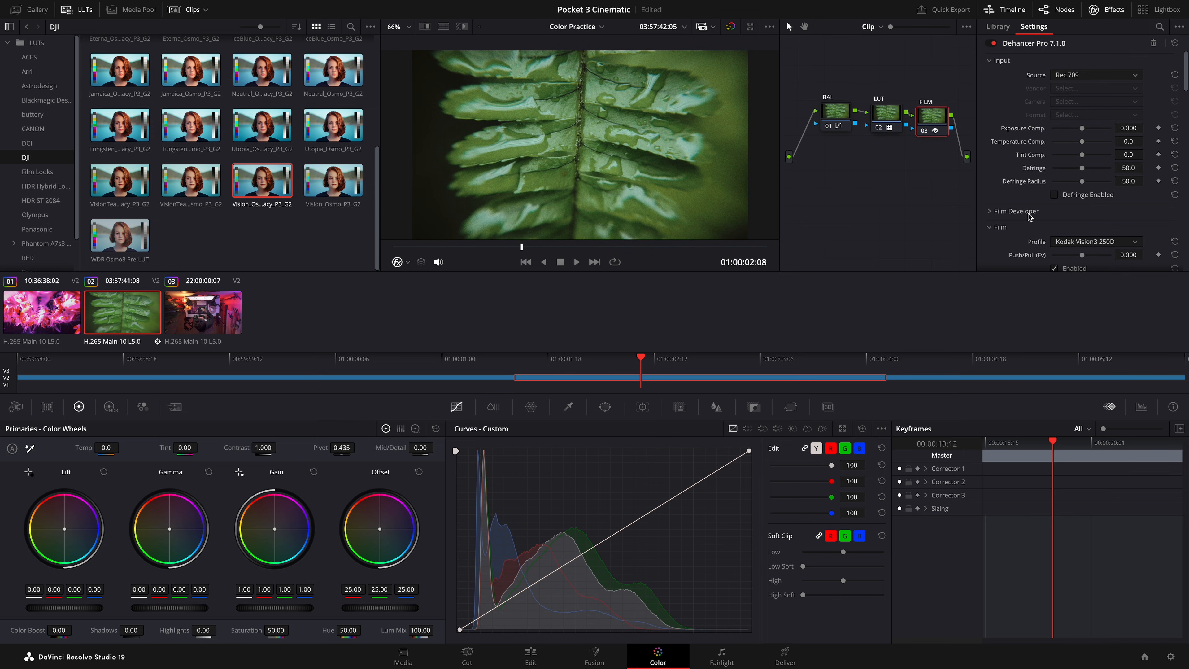
{"action": "scroll", "coordinate": [1035, 244], "scroll_direction": "down", "scroll_amount": 1}
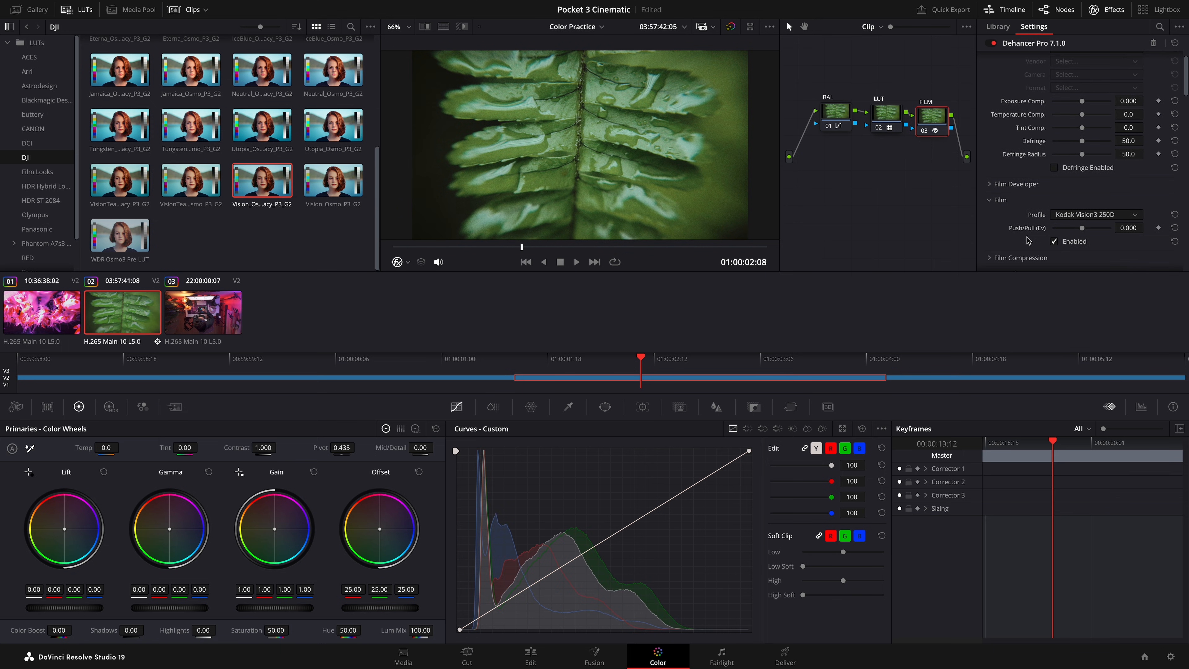
Step: Disable Dehancer's Film emulation section on the fern clip's FILM node
{"action": "left_click", "coordinate": [1055, 243]}
{"action": "scroll", "coordinate": [1026, 222], "scroll_direction": "down", "scroll_amount": 1}
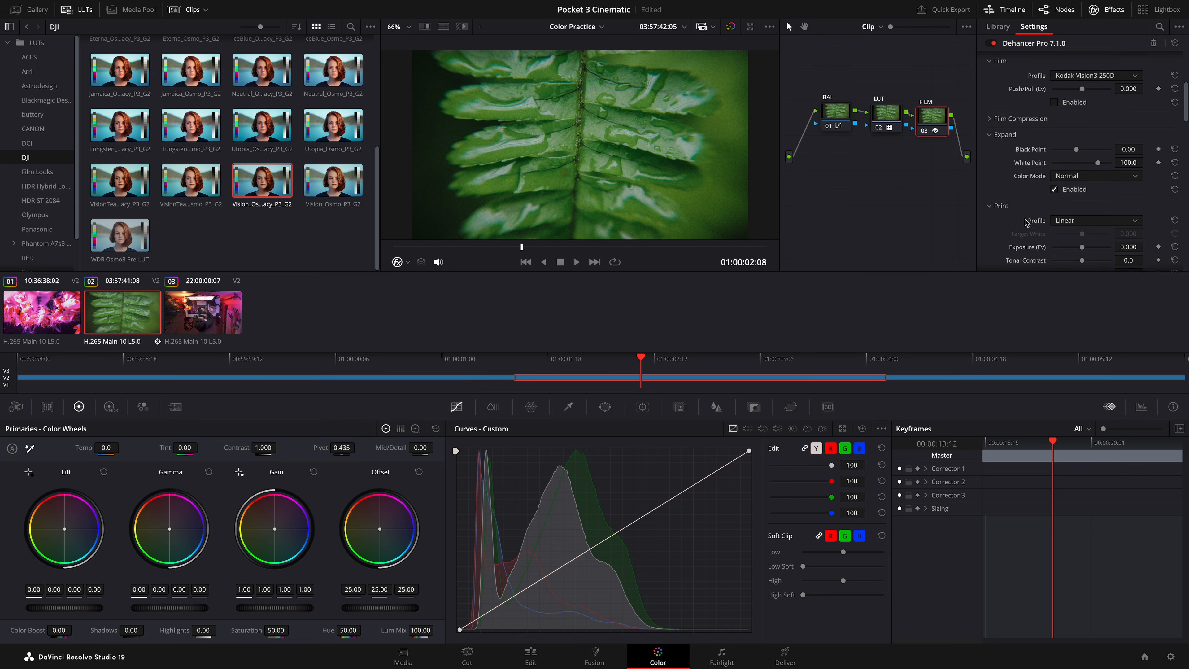
{"action": "scroll", "coordinate": [1026, 222], "scroll_direction": "down", "scroll_amount": 8}
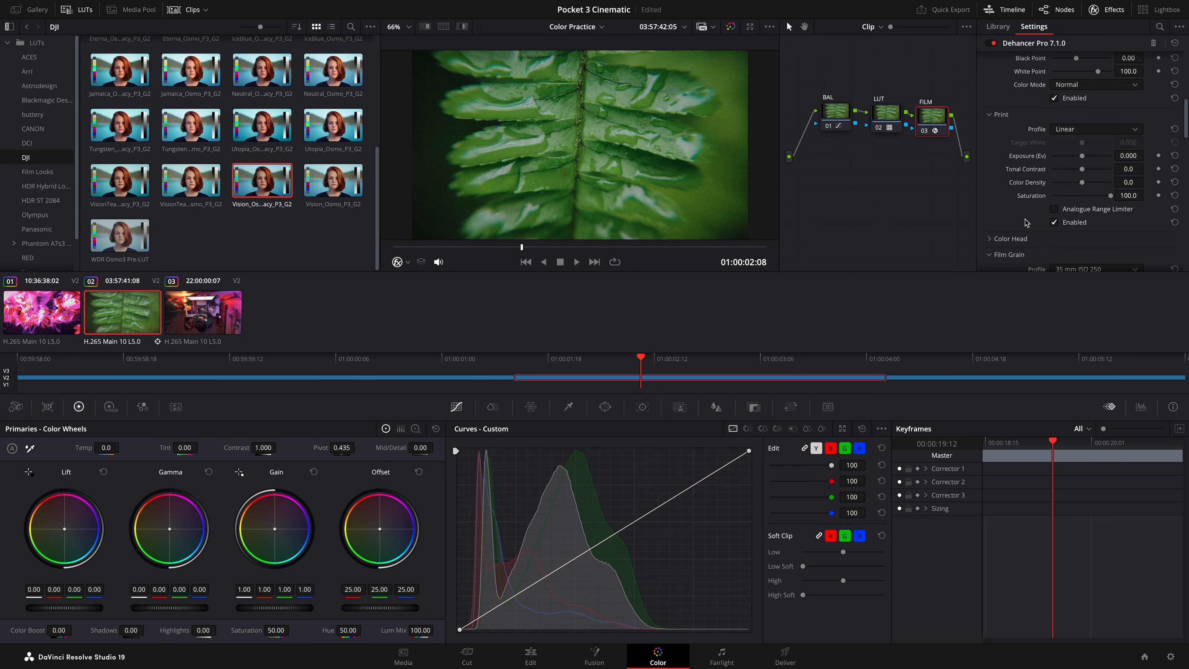
Step: Keep the 35 mm ISO 250 film grain profile, test different grain strengths, and set the amount to 19.3
{"action": "scroll", "coordinate": [1025, 223], "scroll_direction": "down", "scroll_amount": 5}
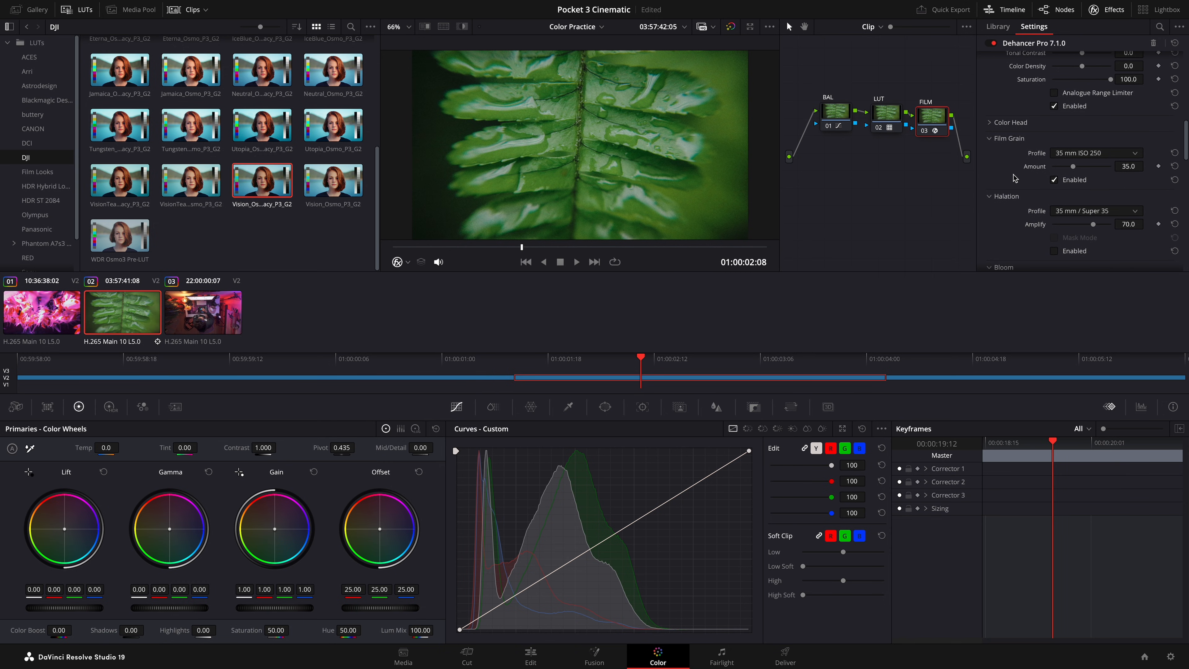
{"action": "left_click", "coordinate": [1068, 154]}
{"action": "left_click", "coordinate": [1076, 183]}
{"action": "left_click_drag", "start_coordinate": [1074, 167], "coordinate": [1124, 172]}
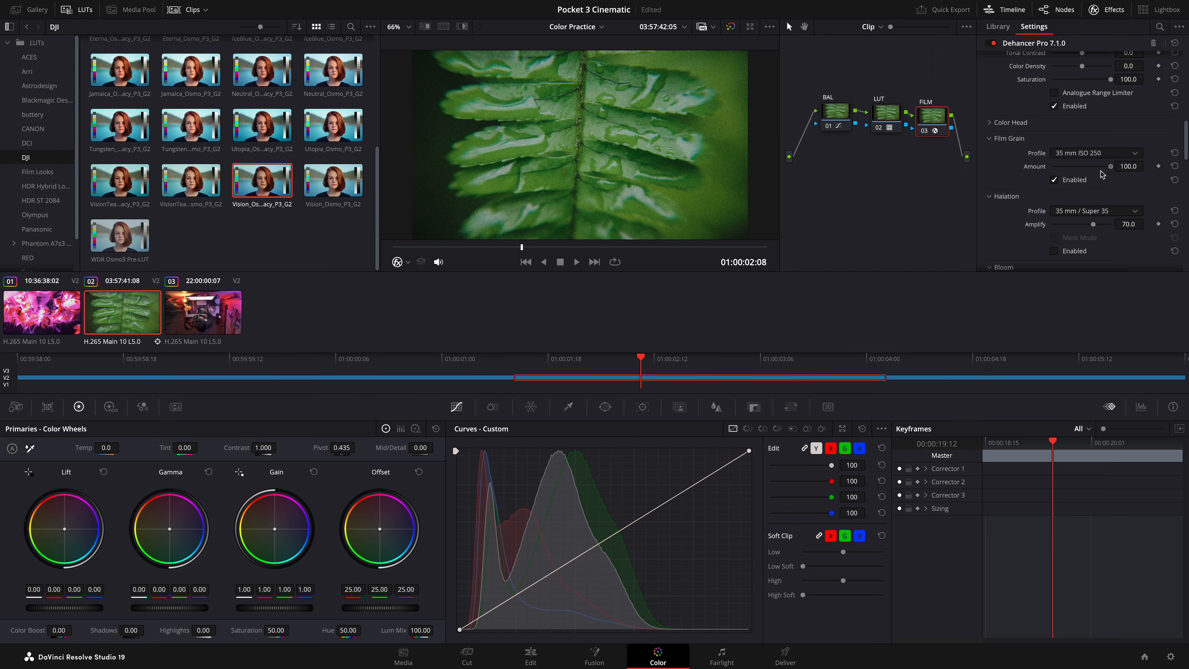
{"action": "left_click_drag", "start_coordinate": [1138, 177], "coordinate": [1055, 177]}
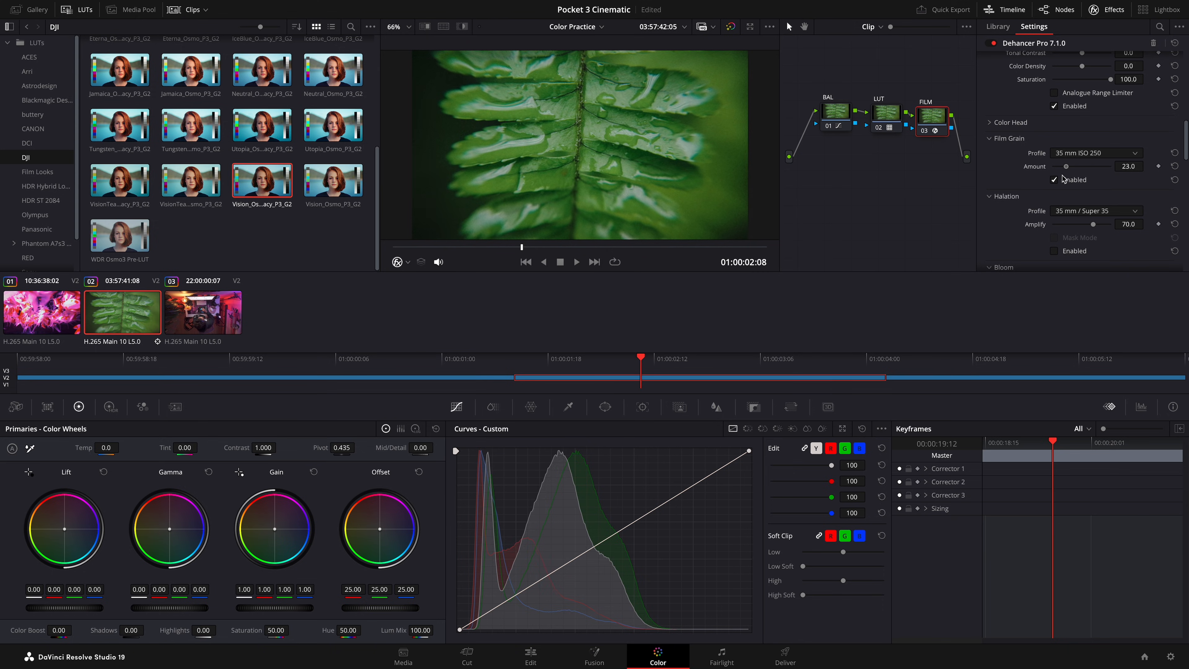
{"action": "left_click_drag", "start_coordinate": [1054, 177], "coordinate": [1063, 177]}
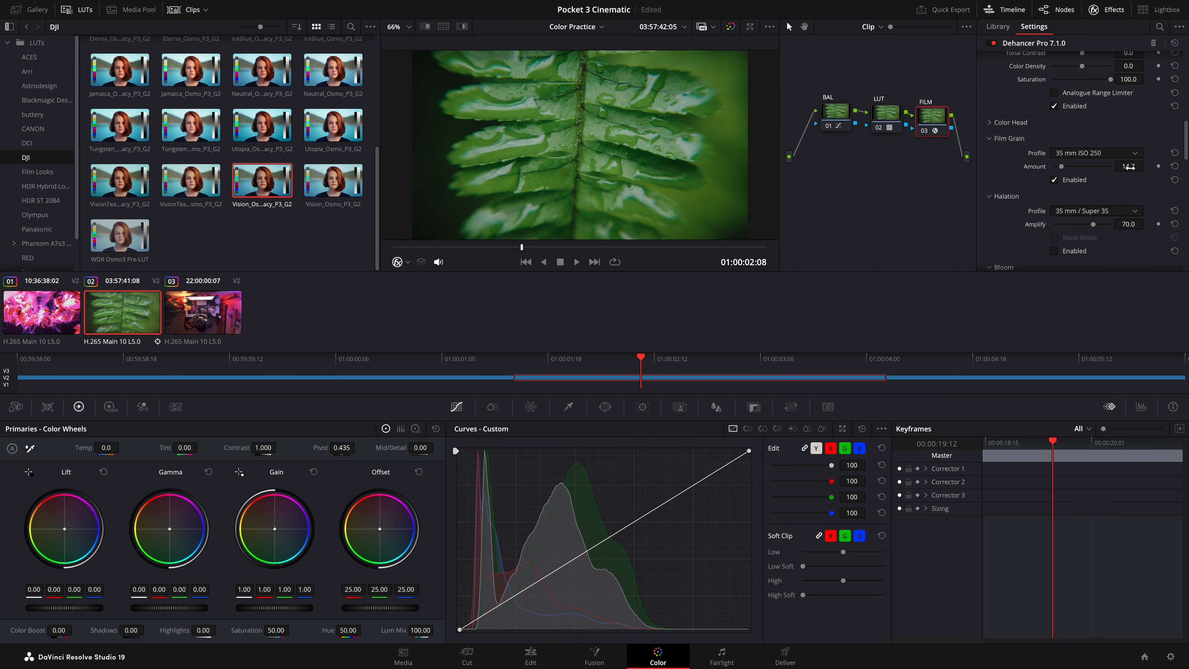
{"action": "left_click_drag", "start_coordinate": [1065, 171], "coordinate": [1069, 171]}
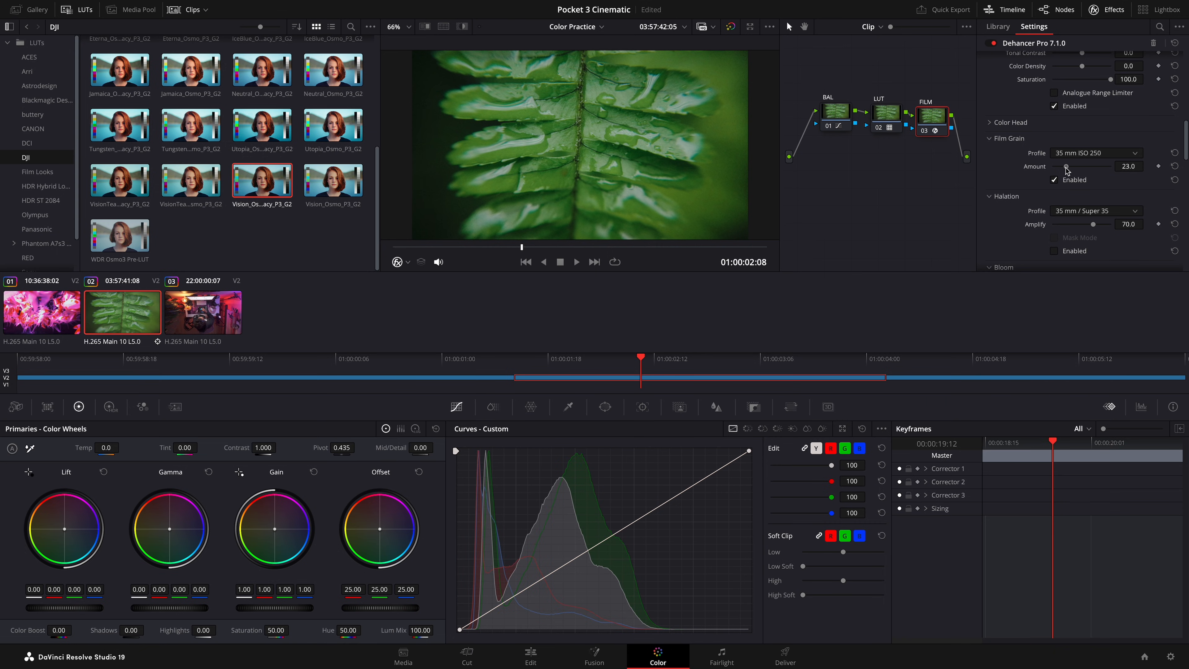
Step: Try Dehancer's Halation and Bloom effects on the fern clip, switching each one off again
{"action": "scroll", "coordinate": [1030, 174], "scroll_direction": "down", "scroll_amount": 2}
{"action": "left_click", "coordinate": [1055, 206]}
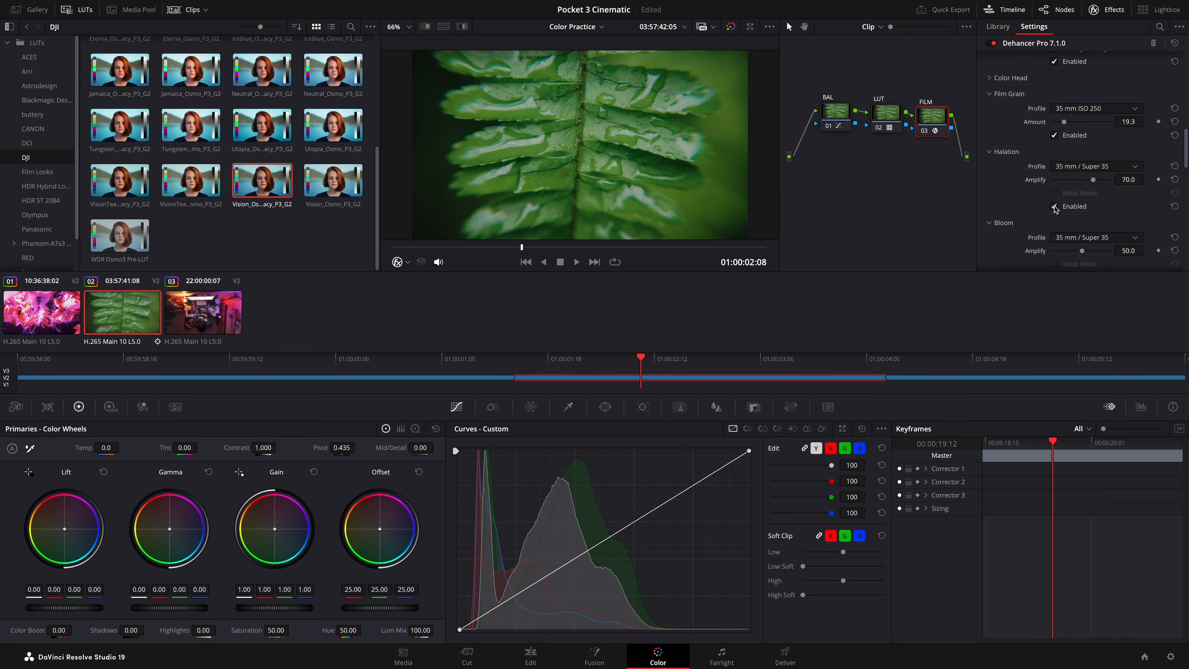
{"action": "left_click", "coordinate": [1055, 207]}
{"action": "scroll", "coordinate": [1033, 207], "scroll_direction": "down", "scroll_amount": 3}
{"action": "left_click", "coordinate": [1054, 215]}
{"action": "left_click", "coordinate": [1055, 216]}
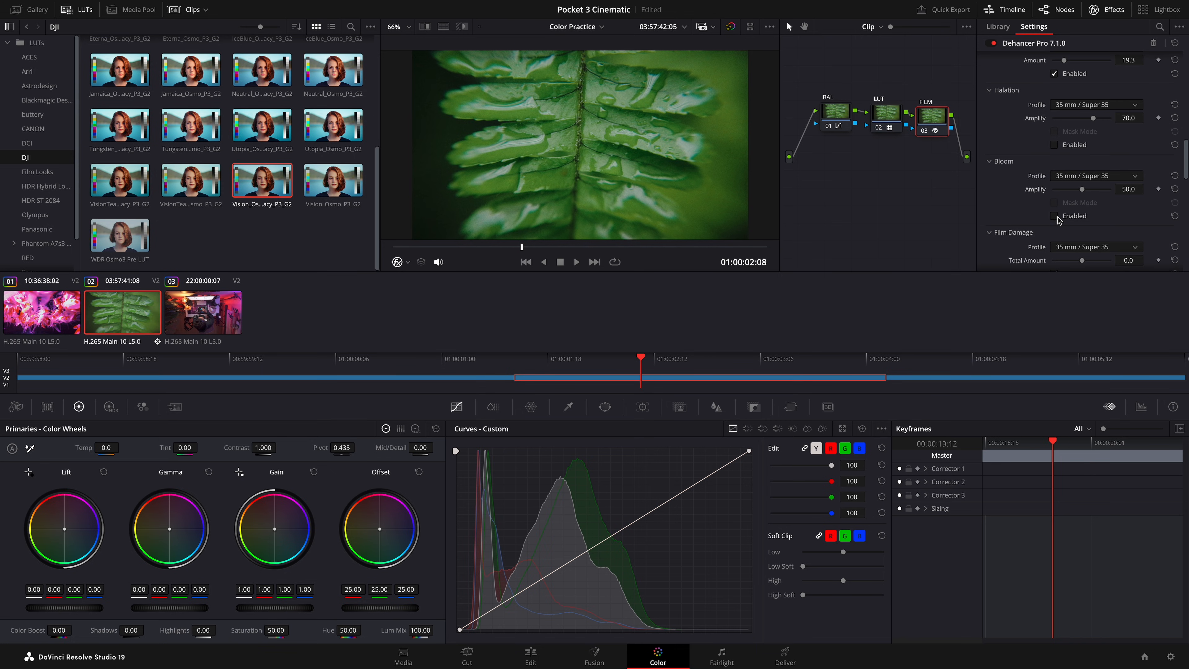
{"action": "left_click", "coordinate": [997, 162]}
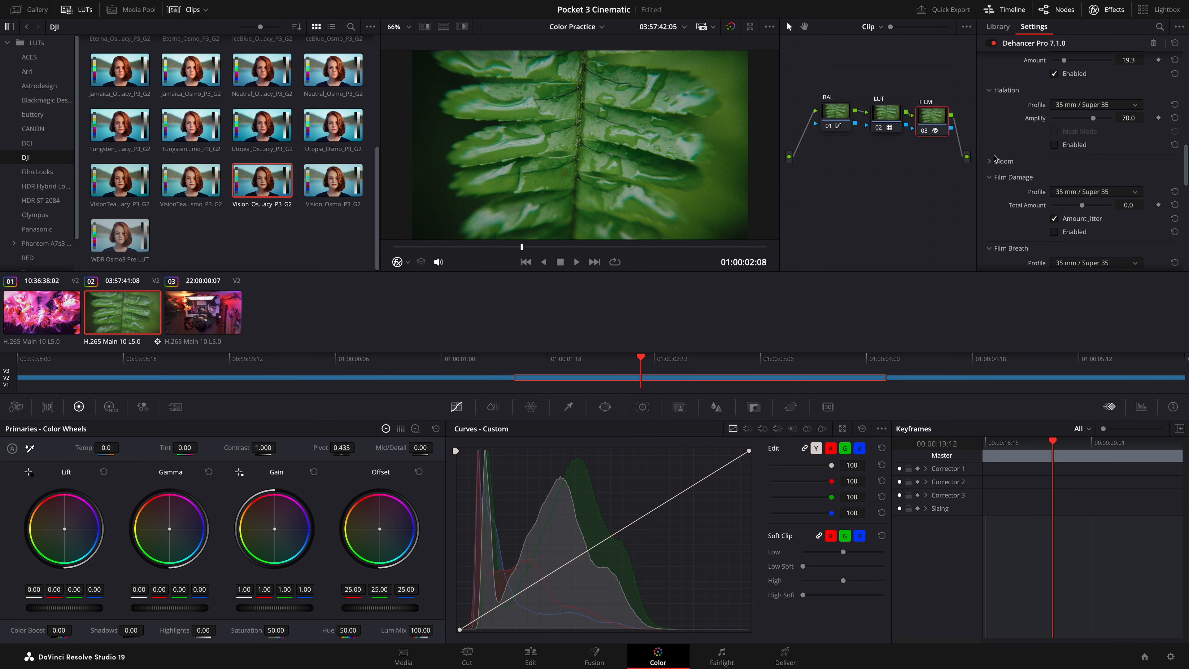
{"action": "left_click", "coordinate": [991, 93]}
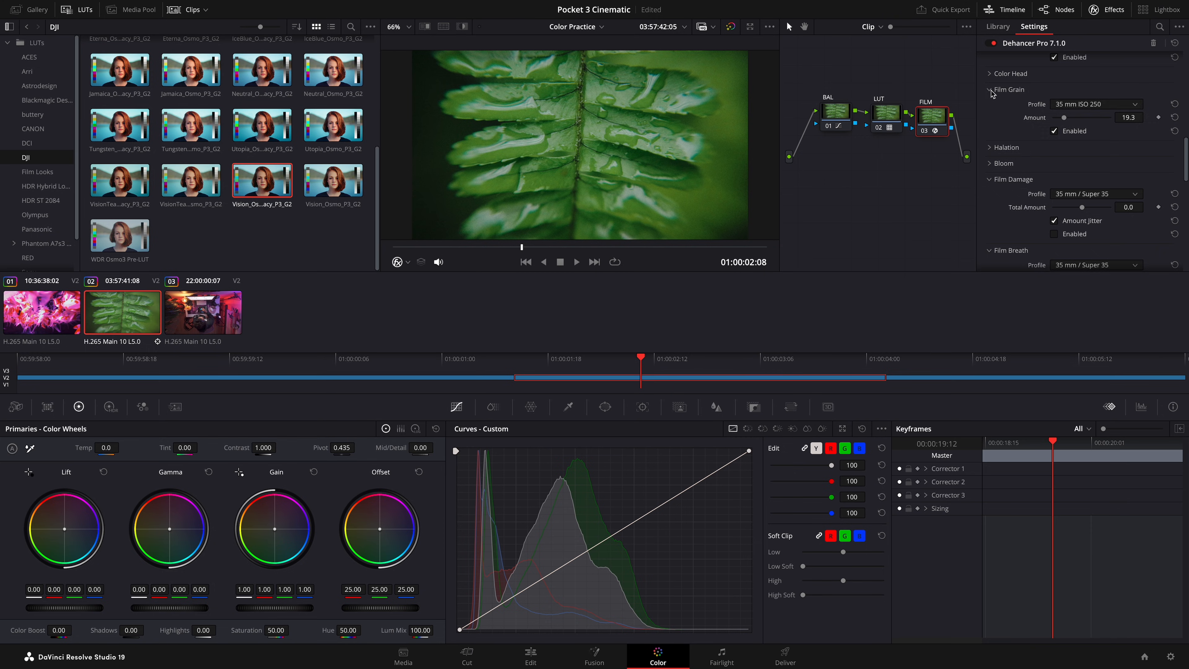
{"action": "left_click", "coordinate": [1001, 108]}
{"action": "left_click", "coordinate": [1000, 92]}
{"action": "left_click", "coordinate": [1001, 218]}
{"action": "scroll", "coordinate": [1001, 219], "scroll_direction": "down", "scroll_amount": 1}
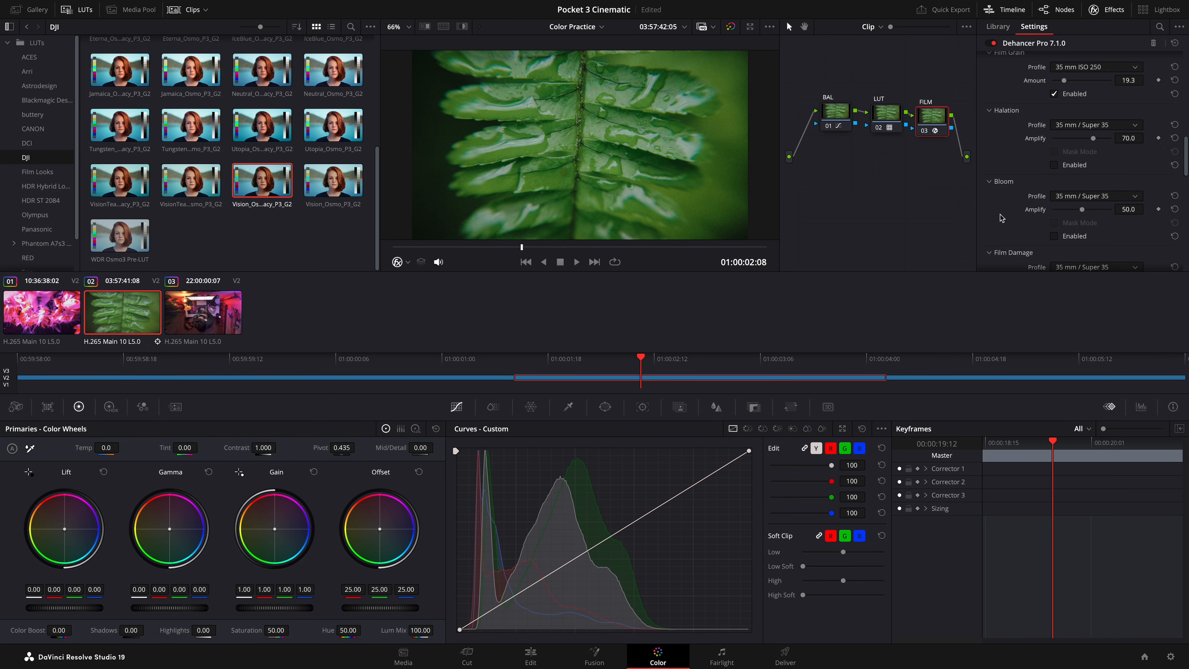